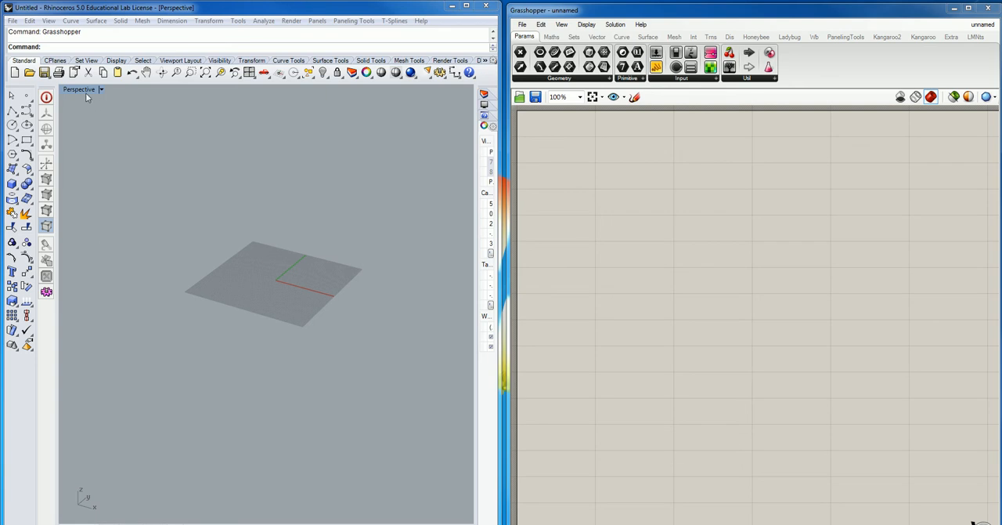
- Draw a roughly semicircular arc on the ground plane by centre, start and angle, centred at 0,0
click(71, 21)
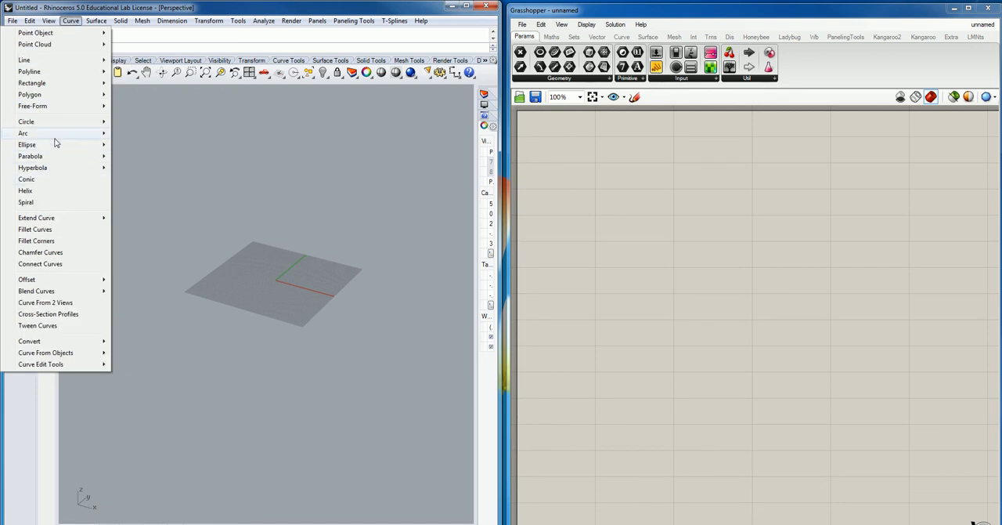
mouse_move(94, 134)
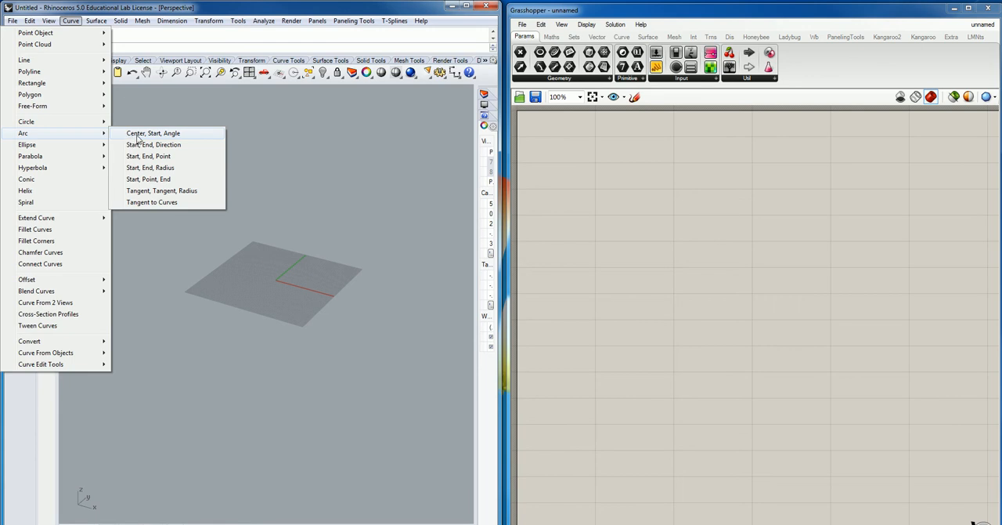
click(139, 134)
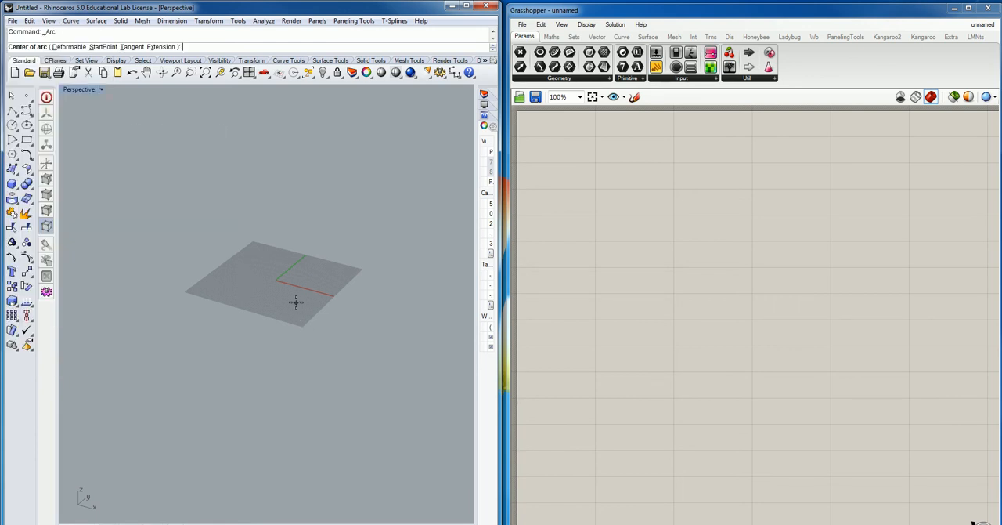
text(0,0)
key(Return)
click(211, 333)
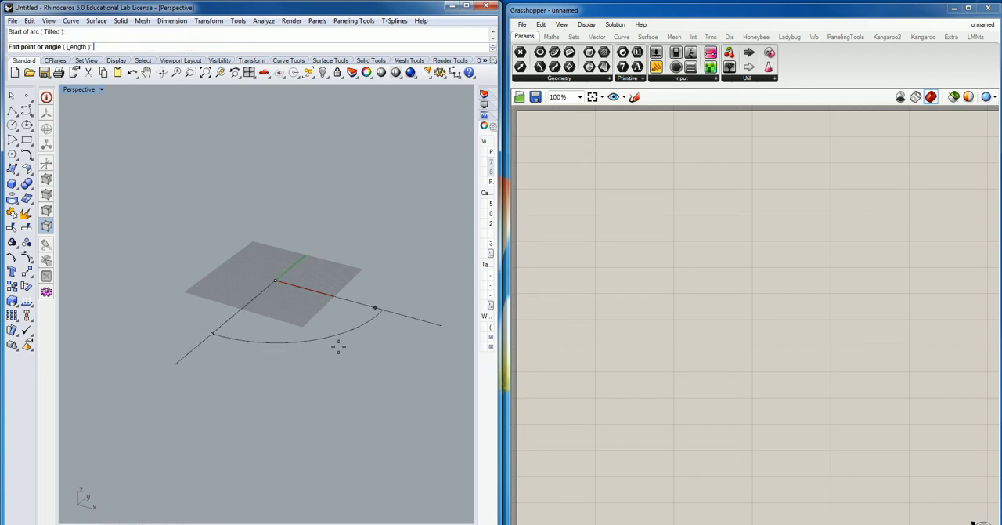
click(327, 236)
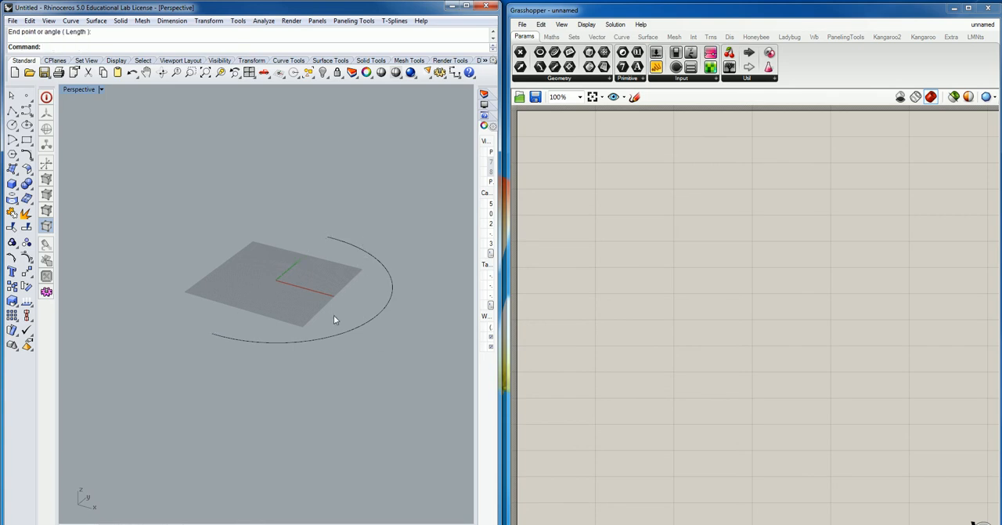
- Rotate the arc 90 degrees so it stands upright, and deselect it
click(368, 321)
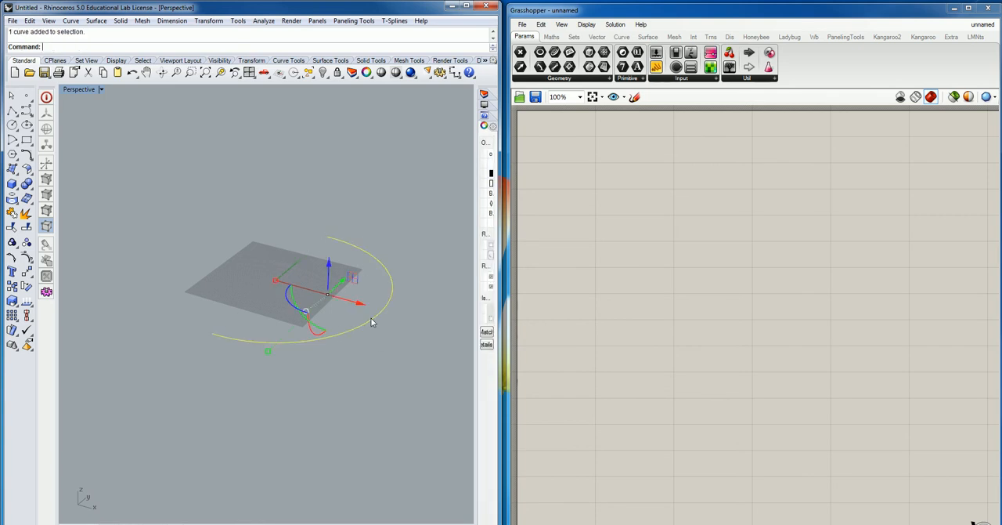
click(310, 330)
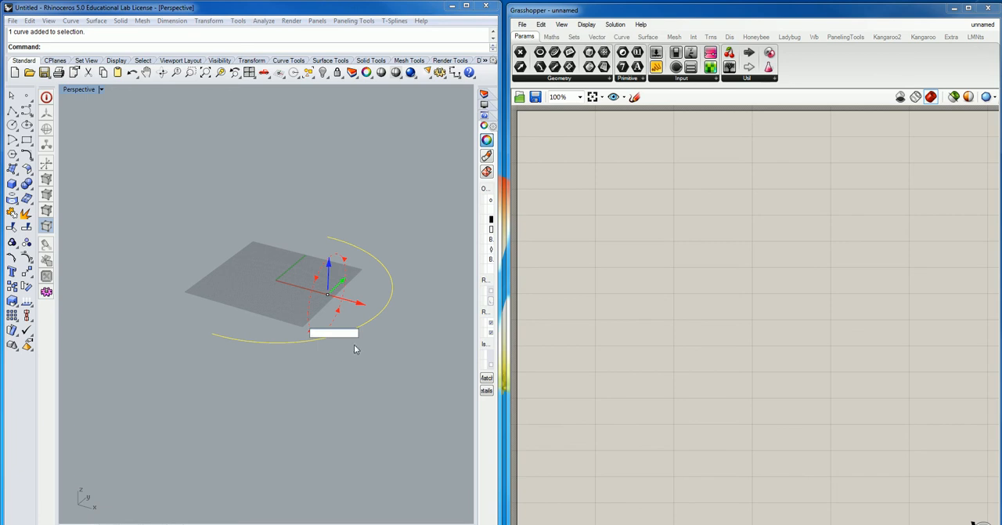
text(90)
key(Return)
key(Escape)
right_drag(167, 395, 142, 387)
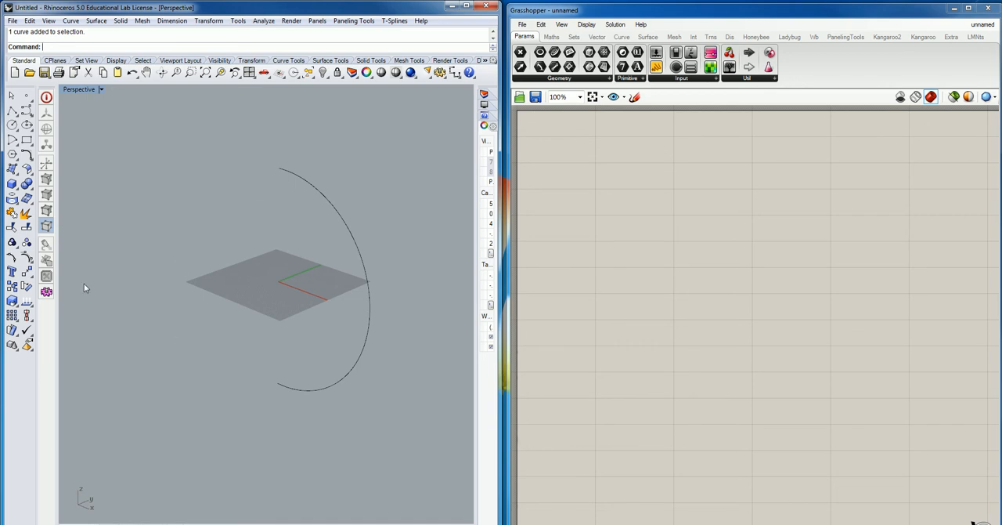
mouse_move(212, 308)
right_down()
mouse_move(197, 331)
mouse_move(219, 309)
mouse_move(200, 306)
right_up()
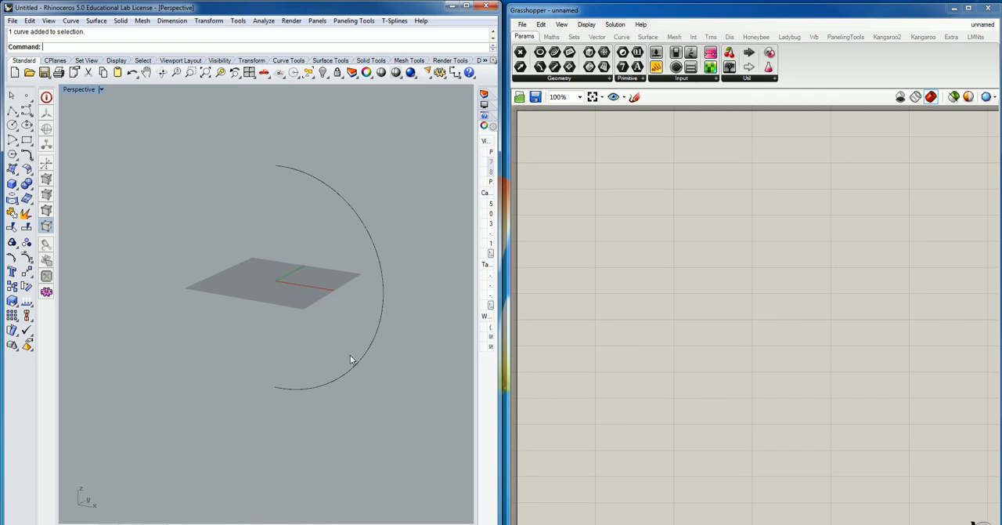
- Switch to Grasshopper and place an Arc component defined by plane, radius and angle on the canvas
click(621, 38)
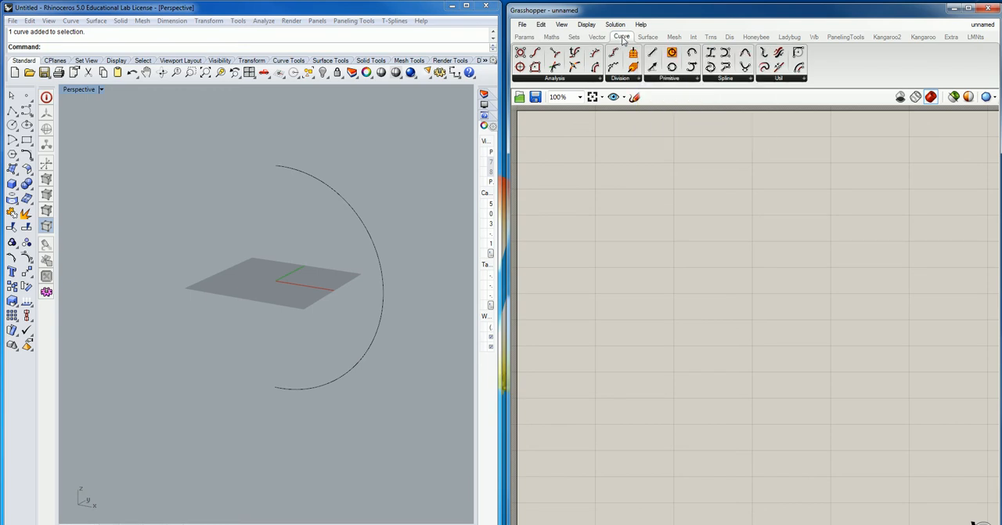
click(689, 79)
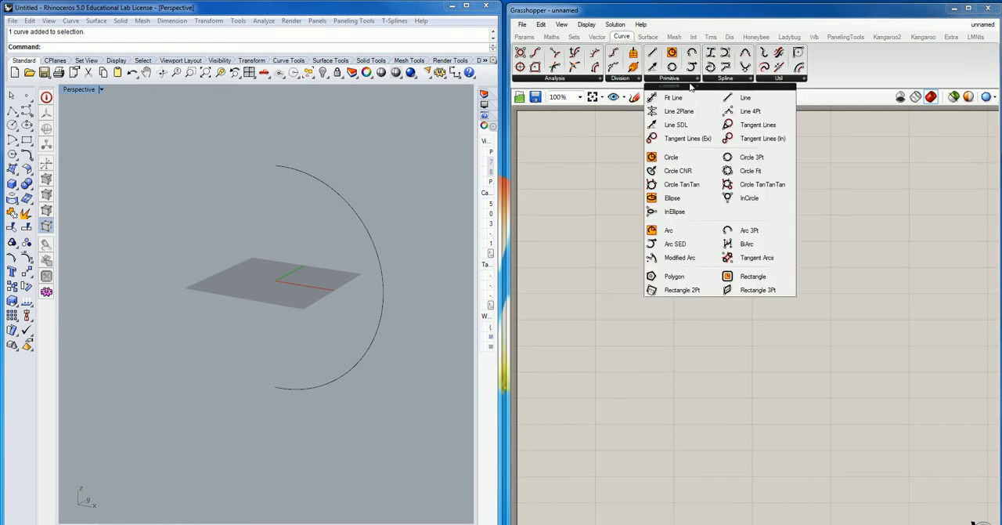
click(669, 230)
click(736, 206)
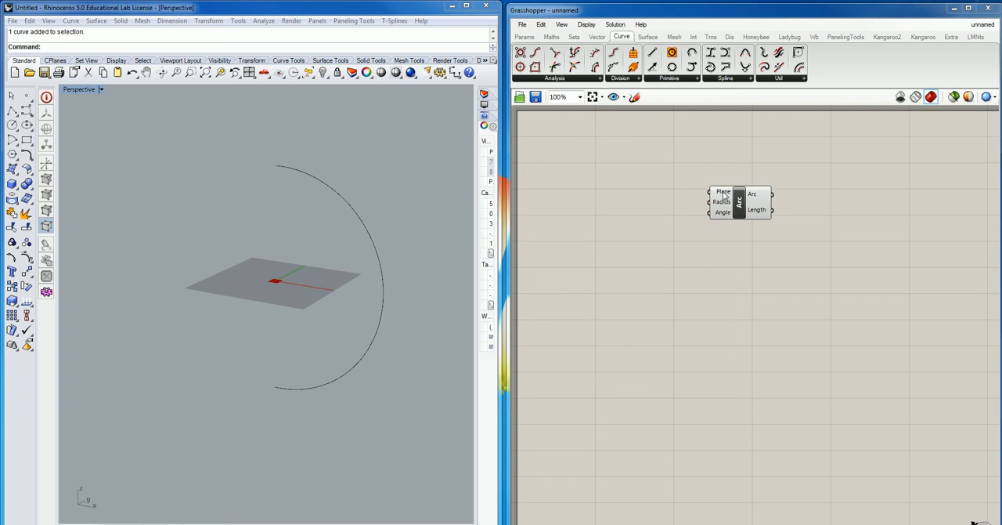
mouse_move(725, 216)
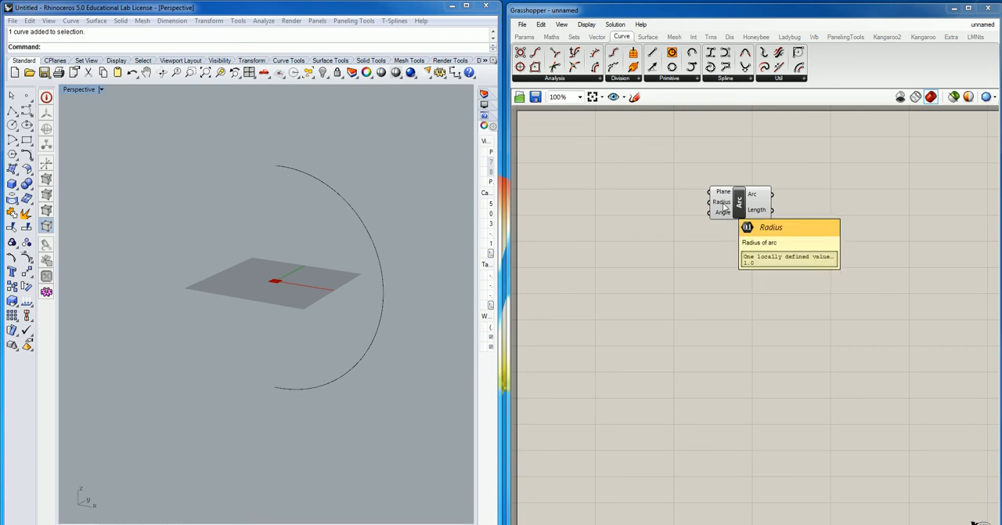
- Add a number slider with a minimum of 1, connect it to the Arc's Radius input and set it to 15
double_click(613, 212)
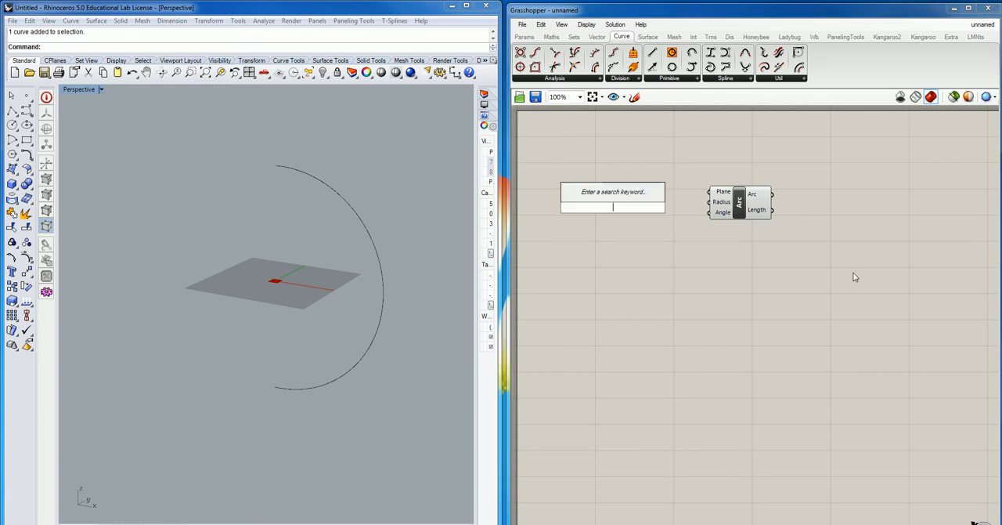
text(1<)
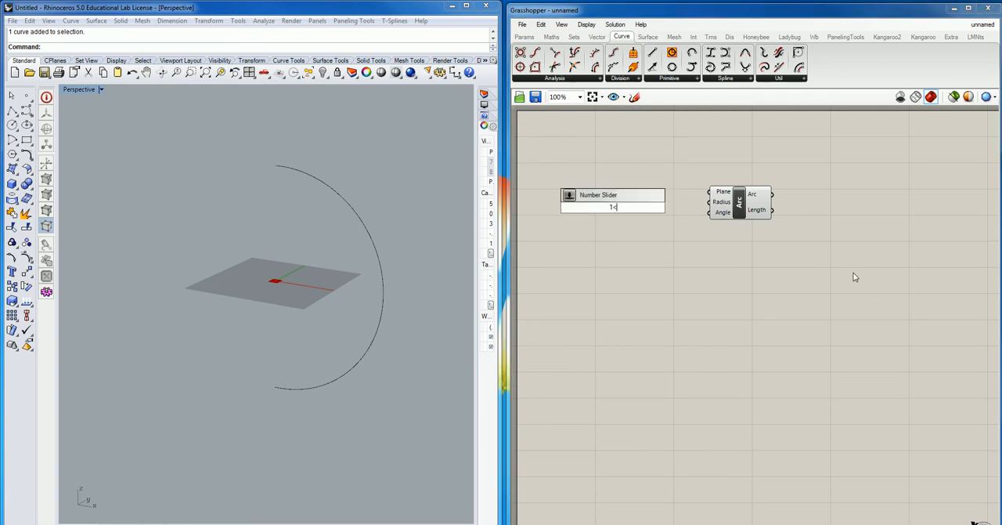
text(10)
key(Return)
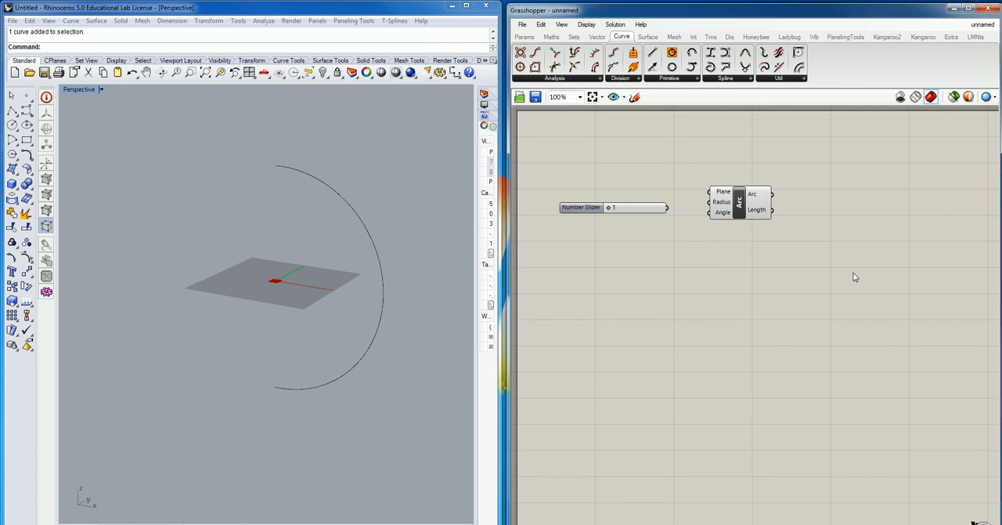
drag(667, 209, 709, 202)
drag(610, 209, 667, 208)
- Add an XZ Plane component and connect its output to the Arc's Plane input
mouse_move(721, 196)
double_click(648, 167)
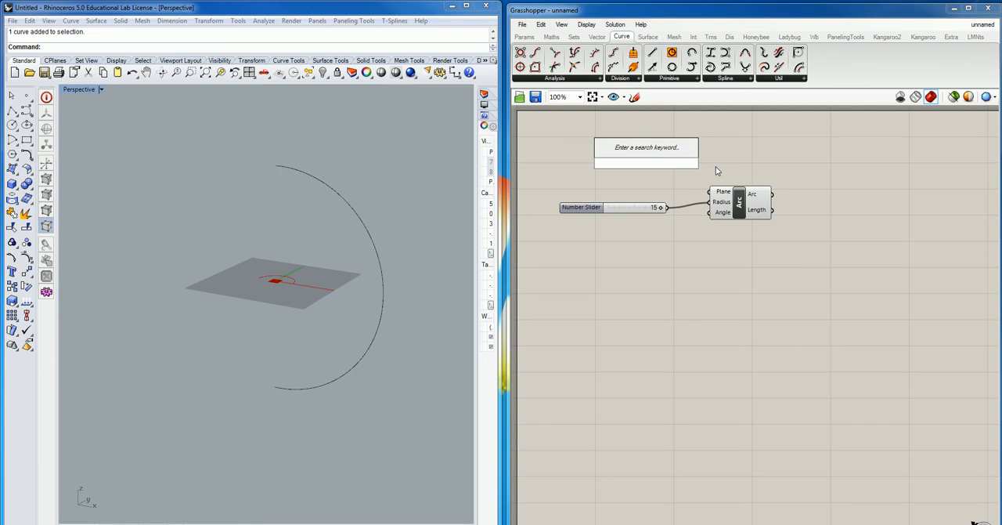
text(xz)
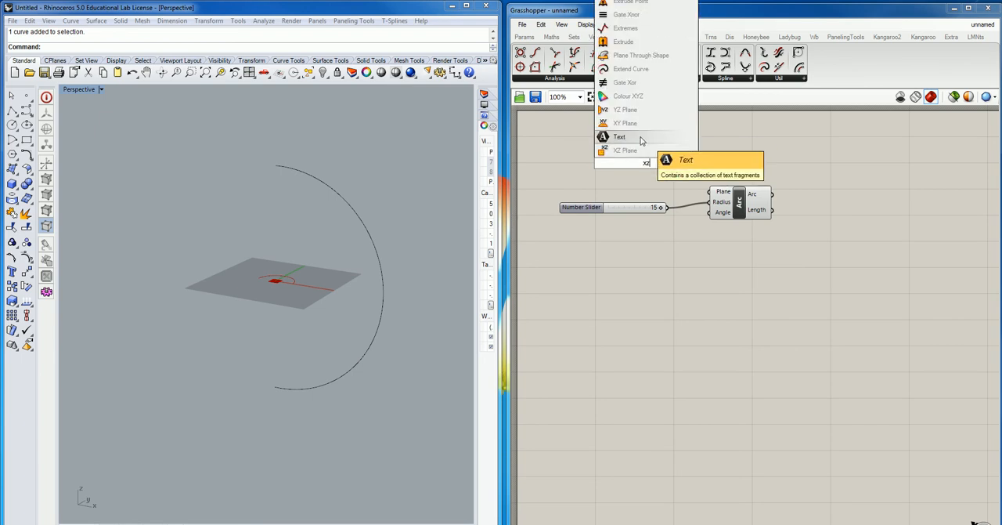
click(625, 150)
click(639, 166)
drag(640, 167, 710, 192)
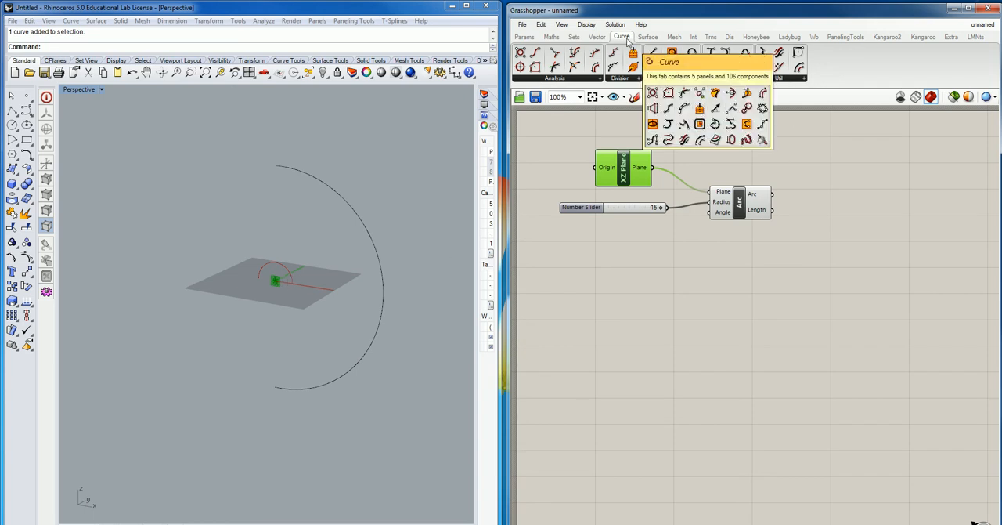
click(599, 38)
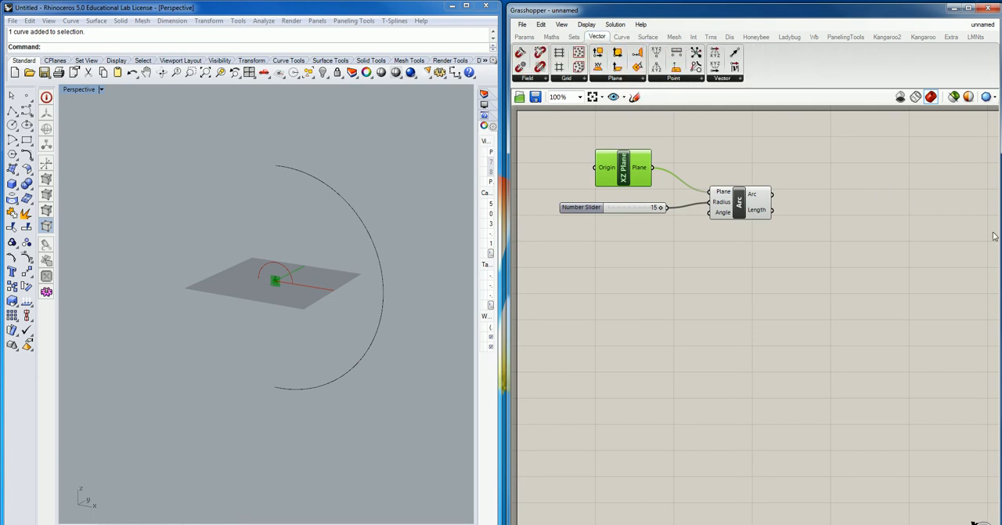
double_click(810, 274)
text(r)
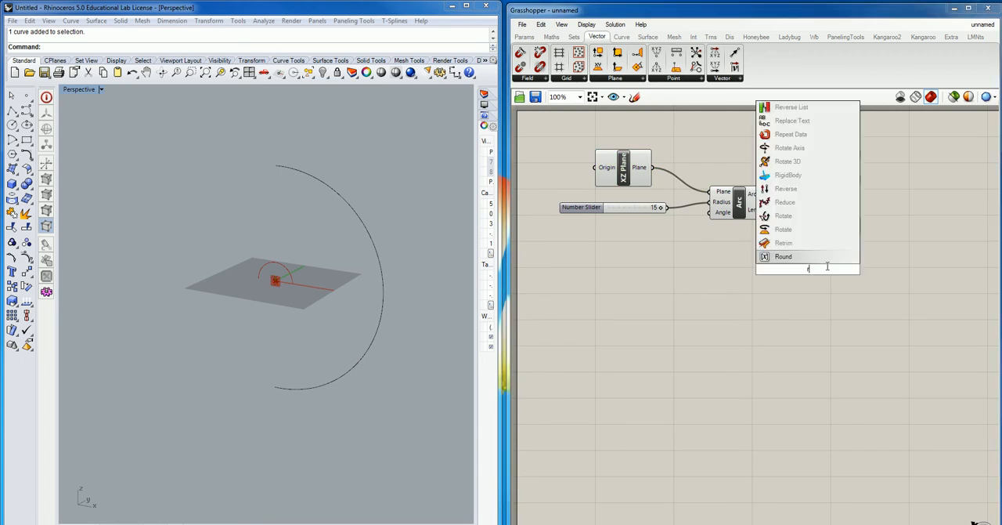
text(otate plane)
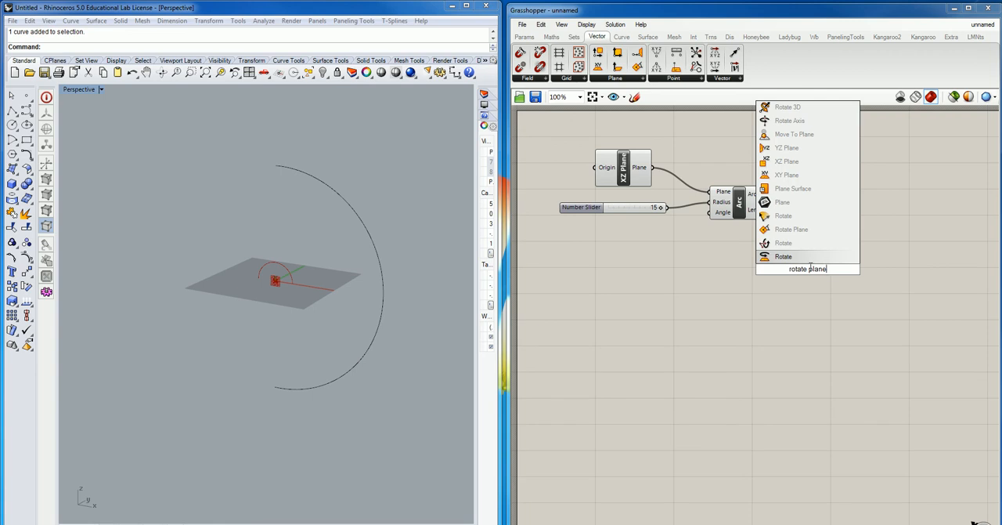
key(Return)
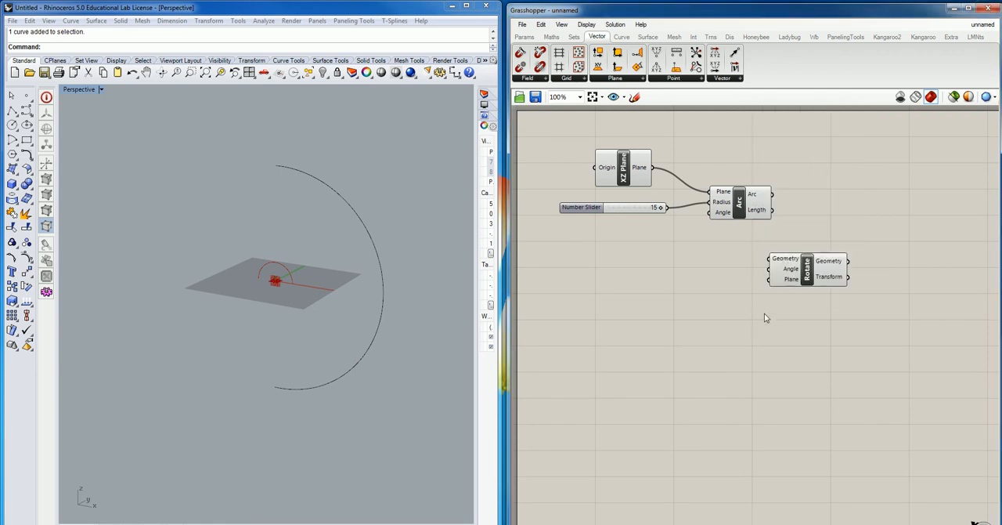
click(806, 275)
key(Delete)
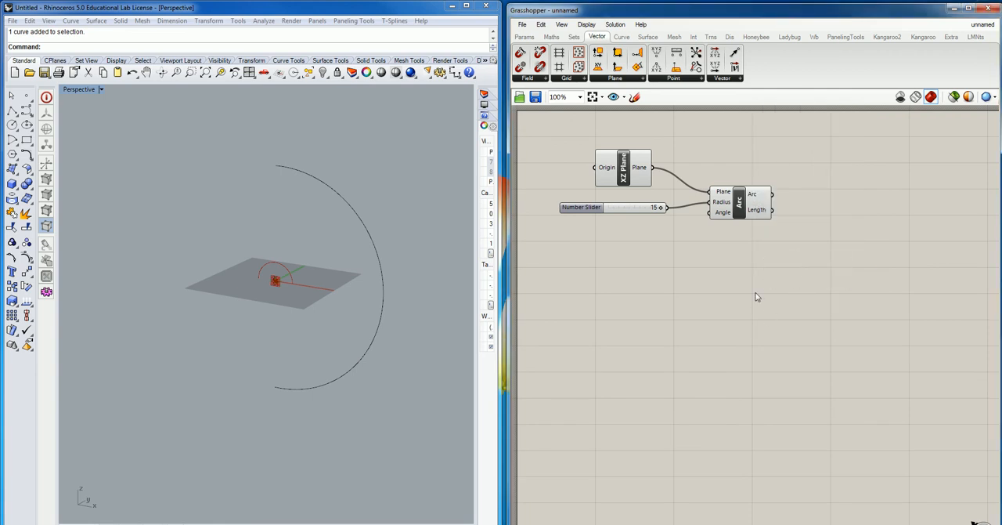
- Add a Rotate Plane component below the Arc component
right_click(761, 284)
double_click(726, 284)
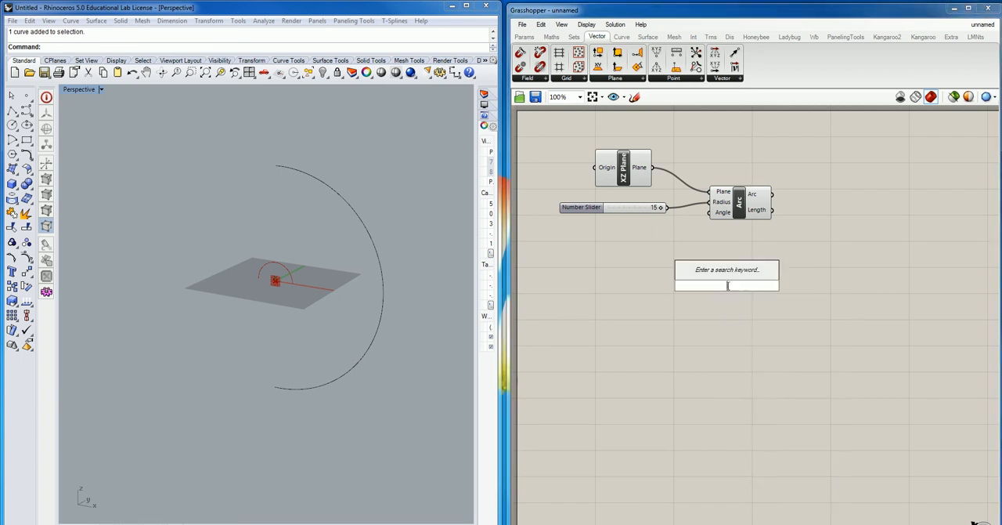
text(plane rot)
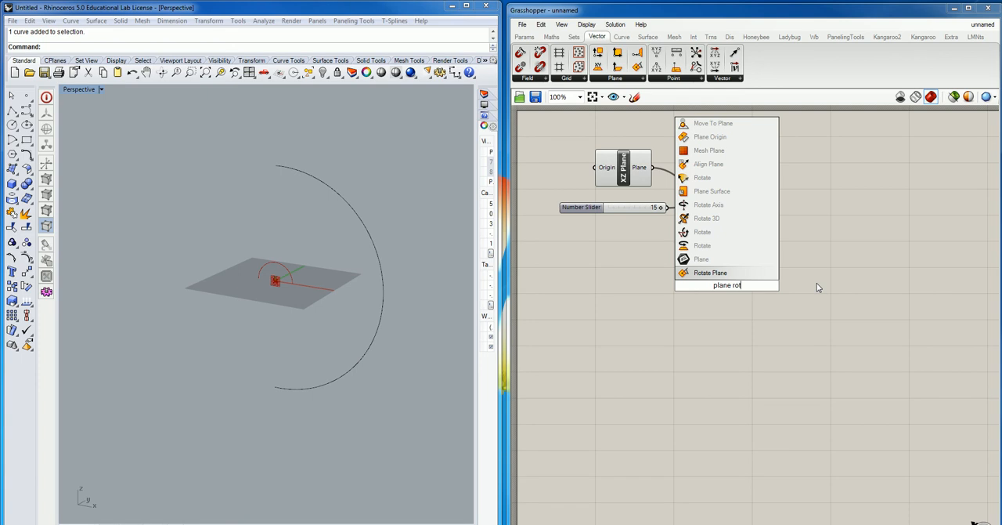
click(710, 272)
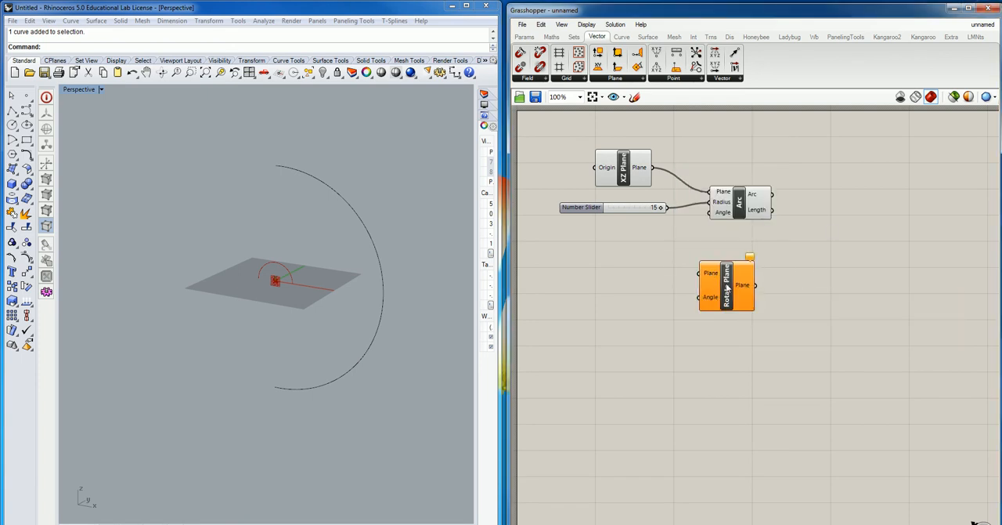
click(727, 290)
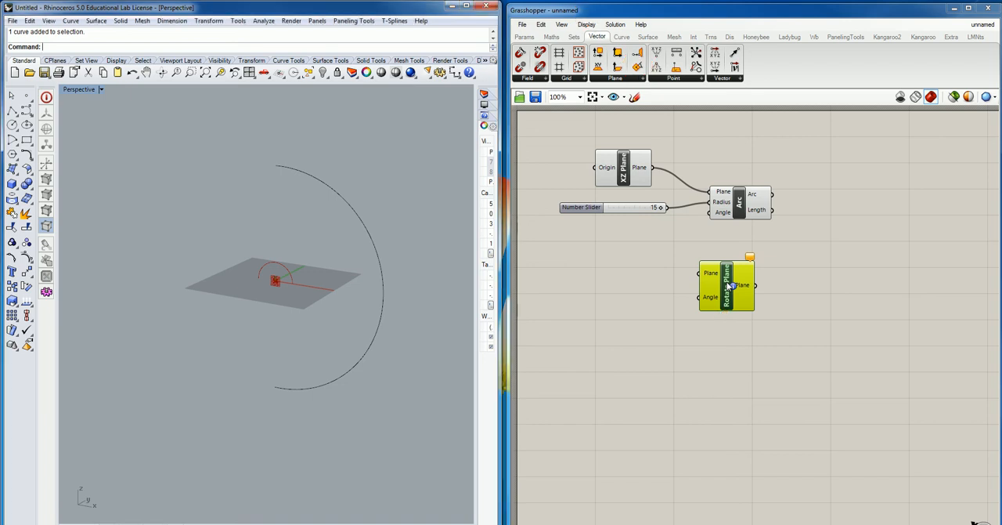
- Rearrange the canvas so Rotate Plane sits between and above XZ Plane and the Arc component
drag(736, 201, 814, 237)
click(728, 297)
drag(728, 297, 766, 181)
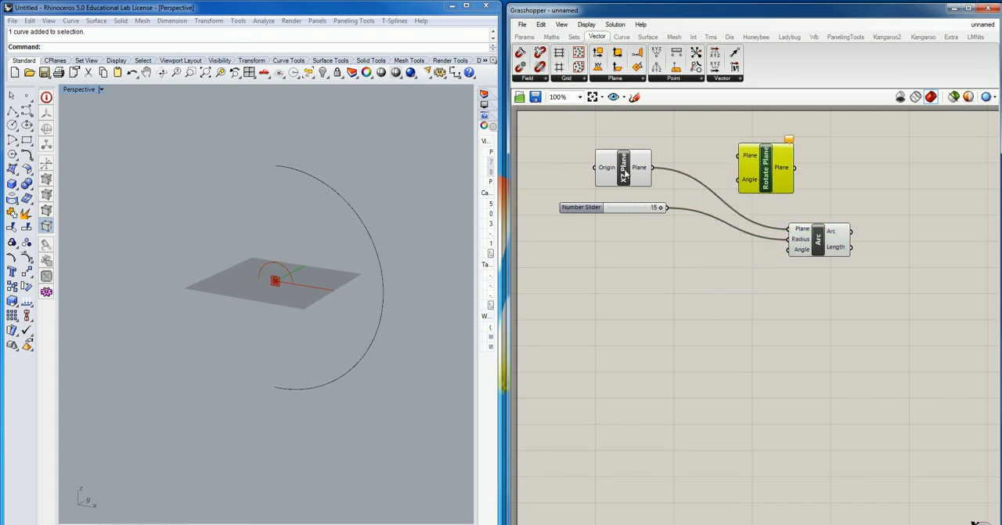
drag(624, 174, 630, 159)
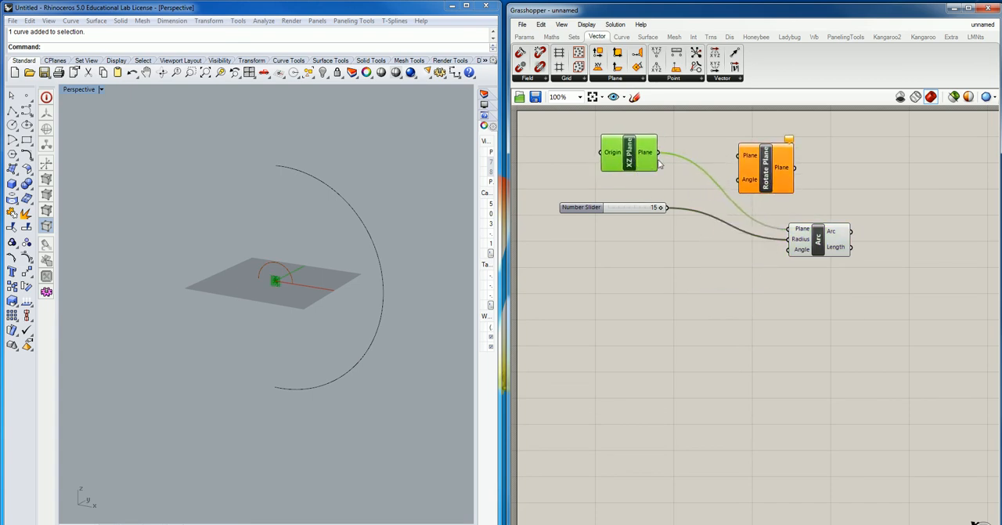
- Connect the XZ Plane output to Rotate Plane's Plane input and disconnect it from the Arc's Plane input
right_click(792, 230)
drag(658, 152, 738, 155)
right_click(800, 229)
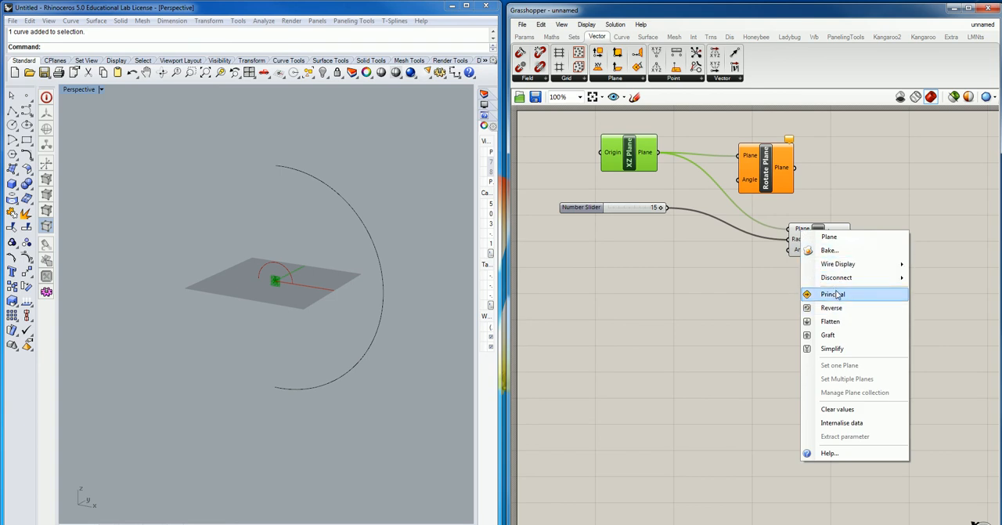
mouse_move(840, 281)
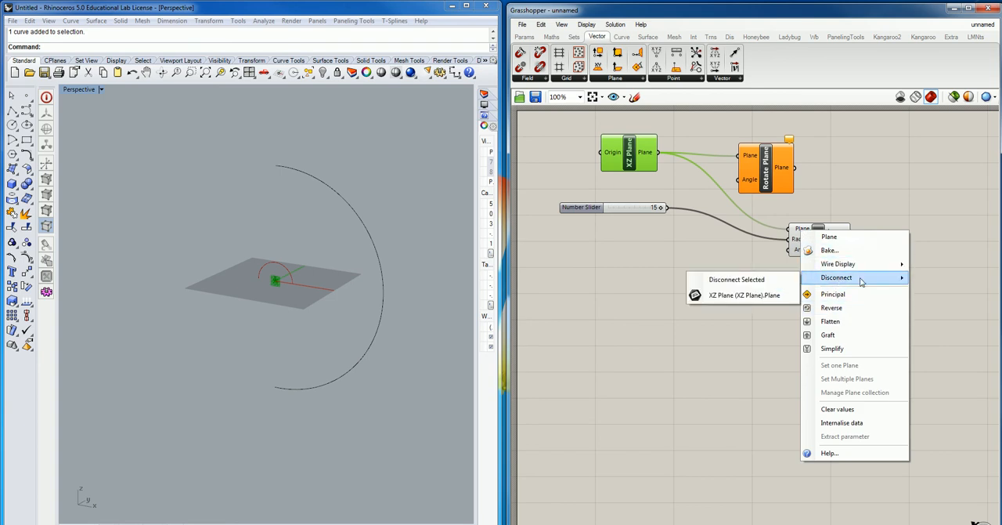
click(753, 285)
- Move Rotate Plane closer to XZ Plane, shift both up together, and connect Rotate Plane's output to the Arc's Plane input
drag(764, 166, 724, 162)
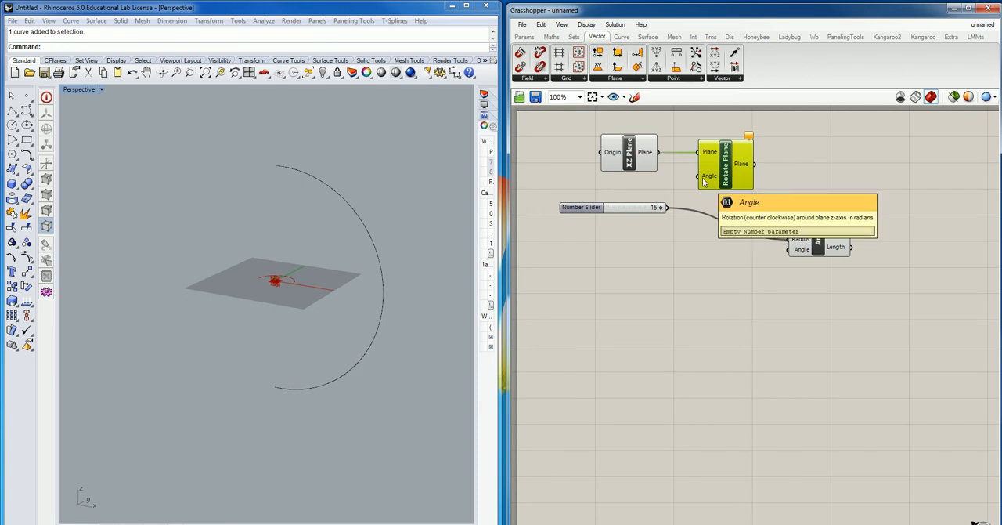
drag(793, 121, 631, 188)
drag(723, 179, 729, 153)
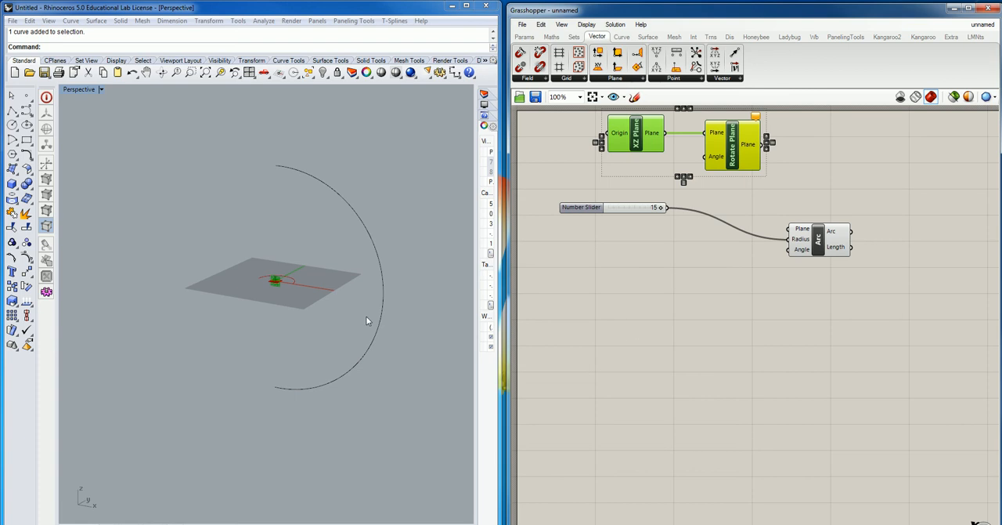
drag(769, 144, 789, 228)
scroll(275, 283, up, 4)
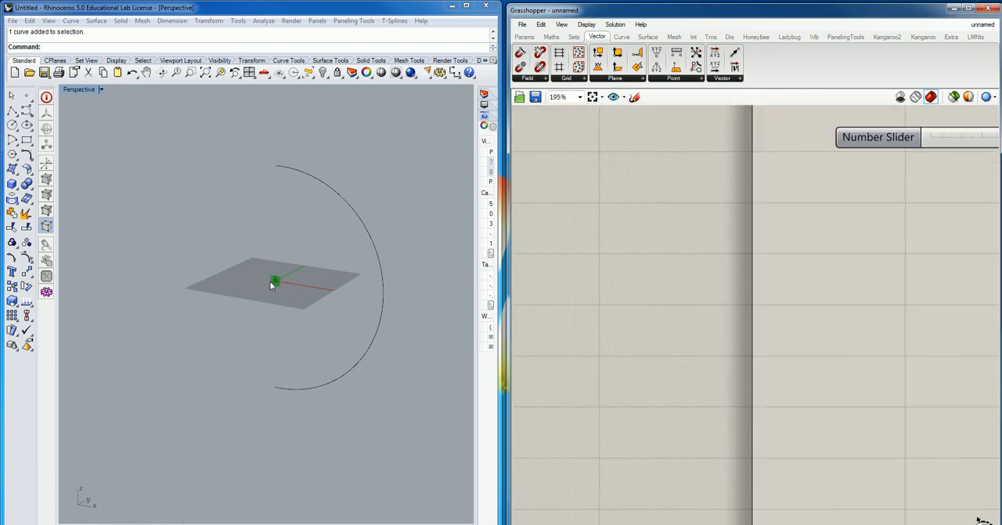
scroll(274, 283, down, 4)
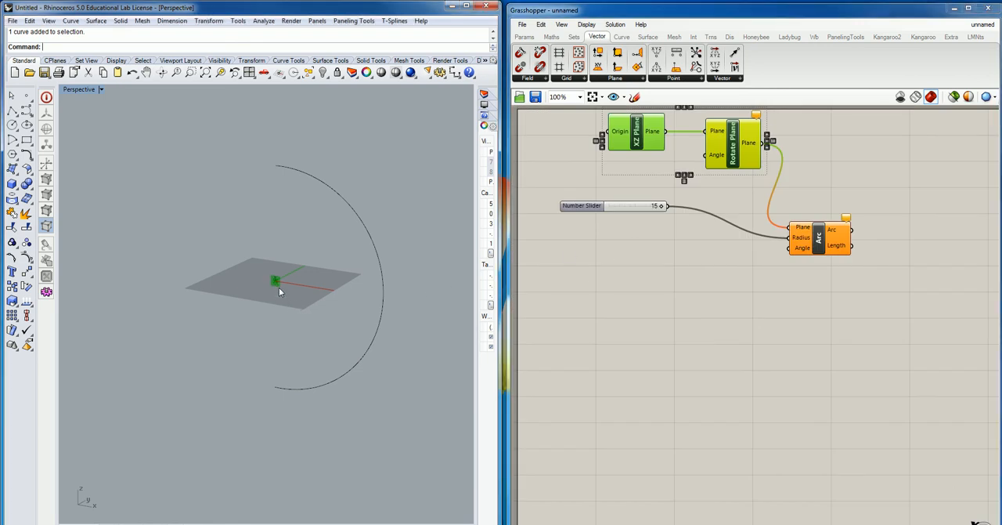
- Examine the rotated XZ plane's position and orientation at the origin in the Perspective viewport
scroll(279, 287, up, 5)
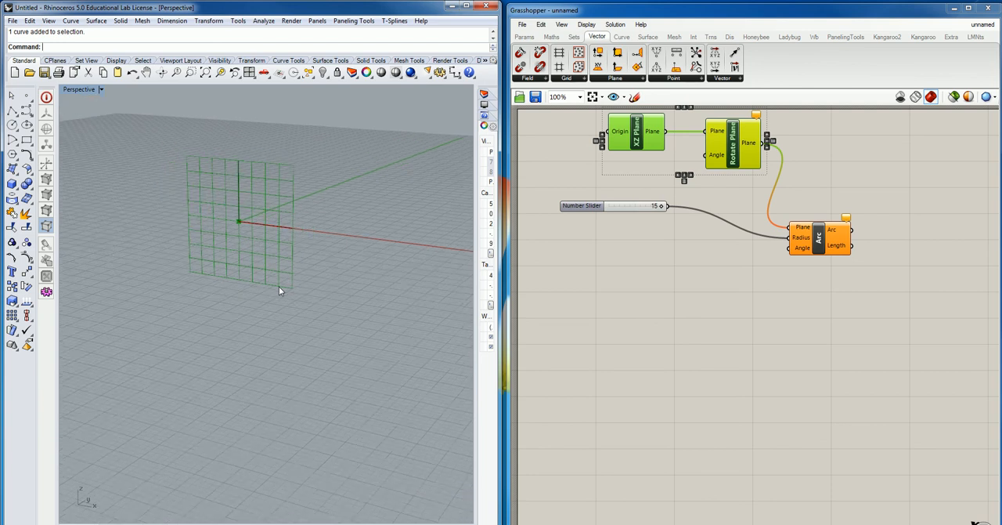
scroll(279, 285, down, 3)
scroll(259, 232, up, 6)
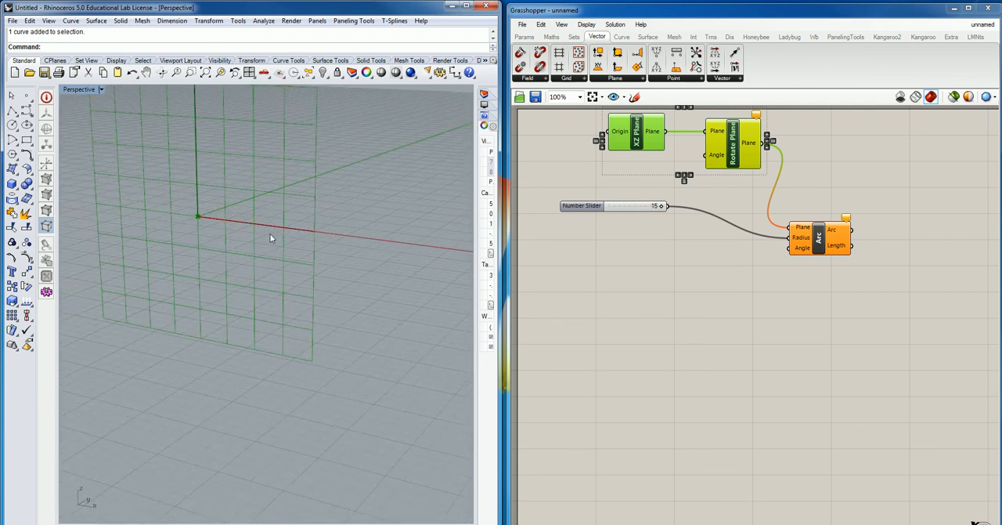
scroll(192, 225, up, 6)
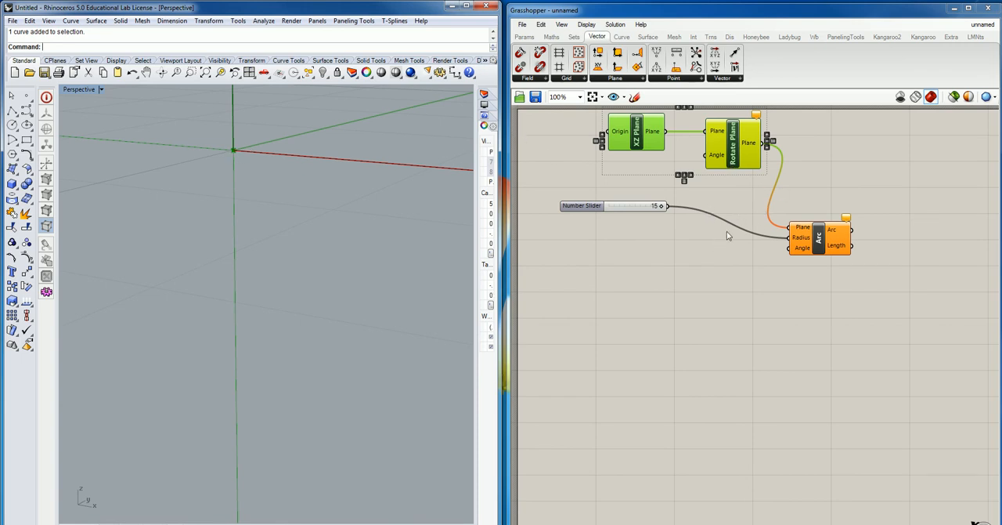
middle_click(210, 247)
scroll(300, 238, down, 5)
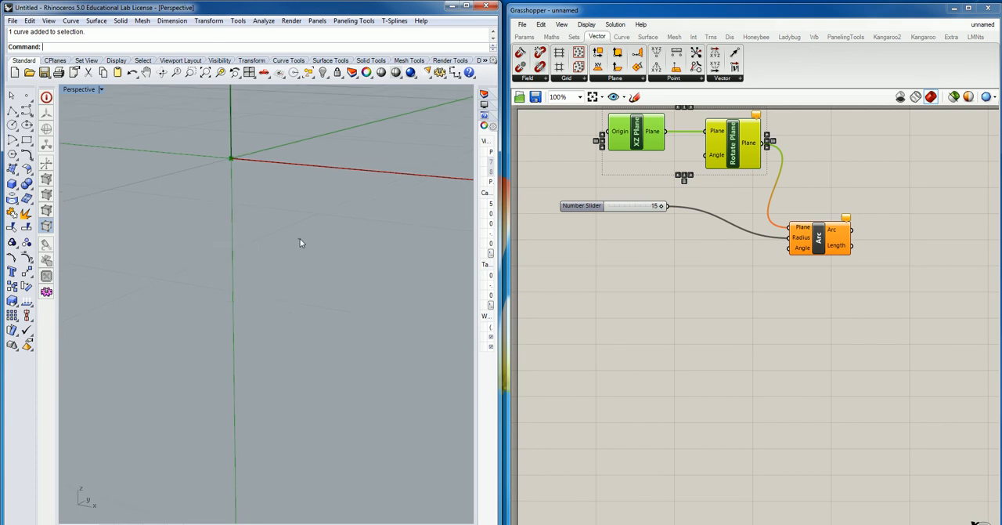
scroll(304, 244, down, 8)
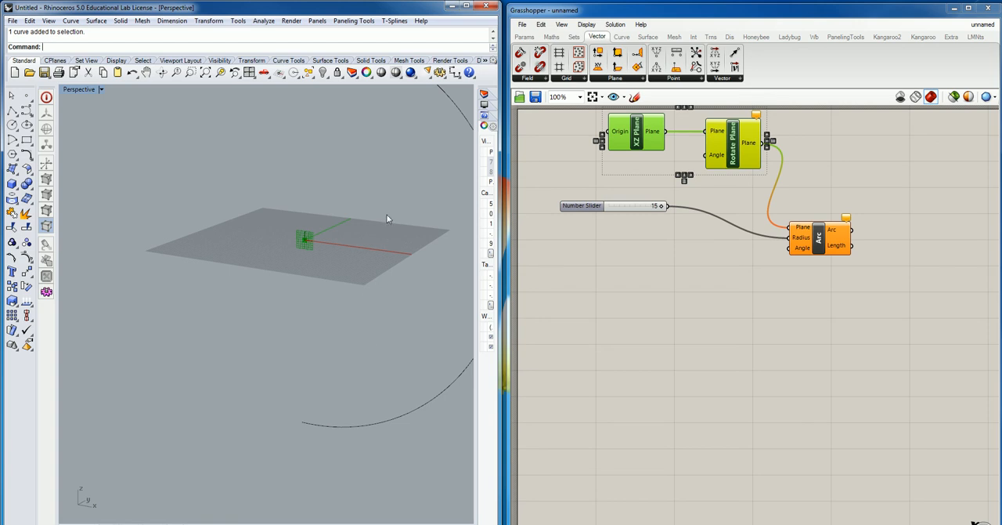
- Disconnect Rotate Plane from the Arc's Plane input and connect the XZ Plane output directly to it
right_click(798, 227)
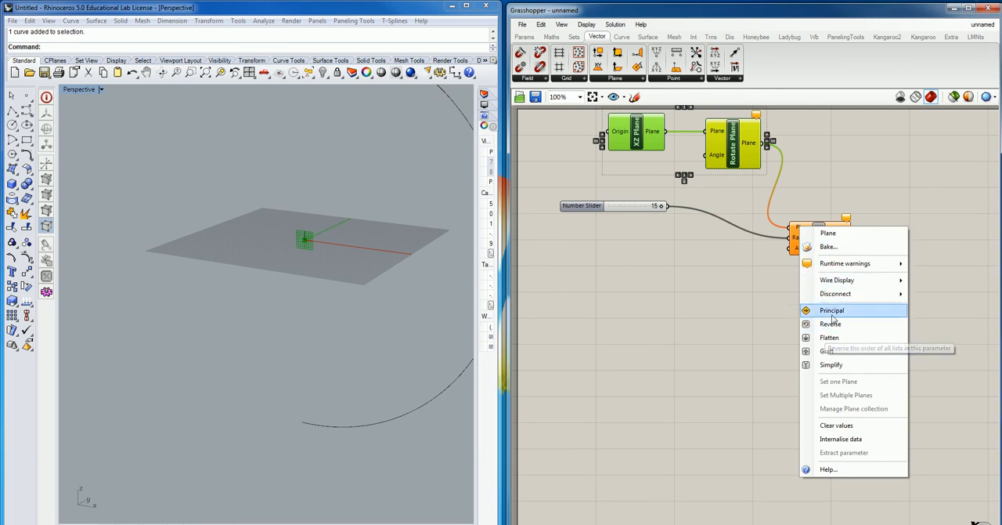
mouse_move(854, 298)
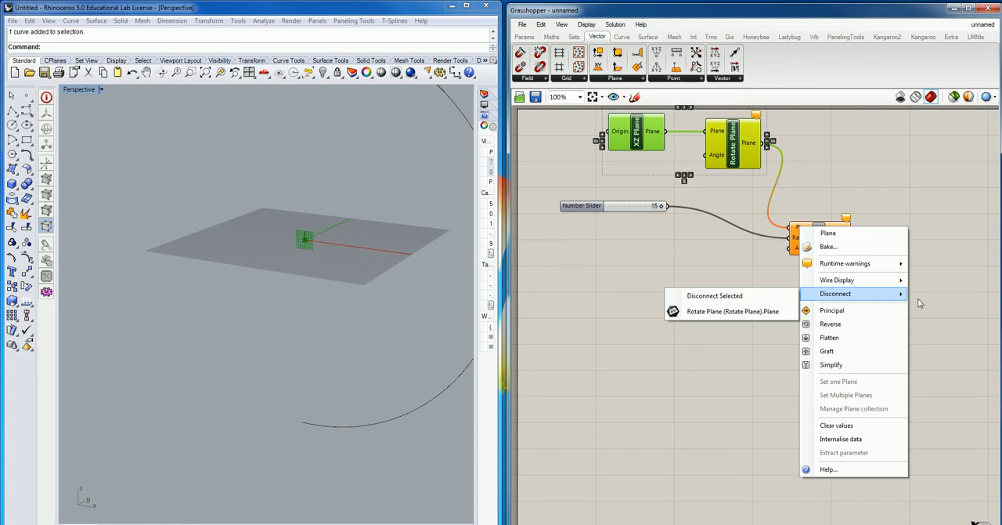
click(749, 297)
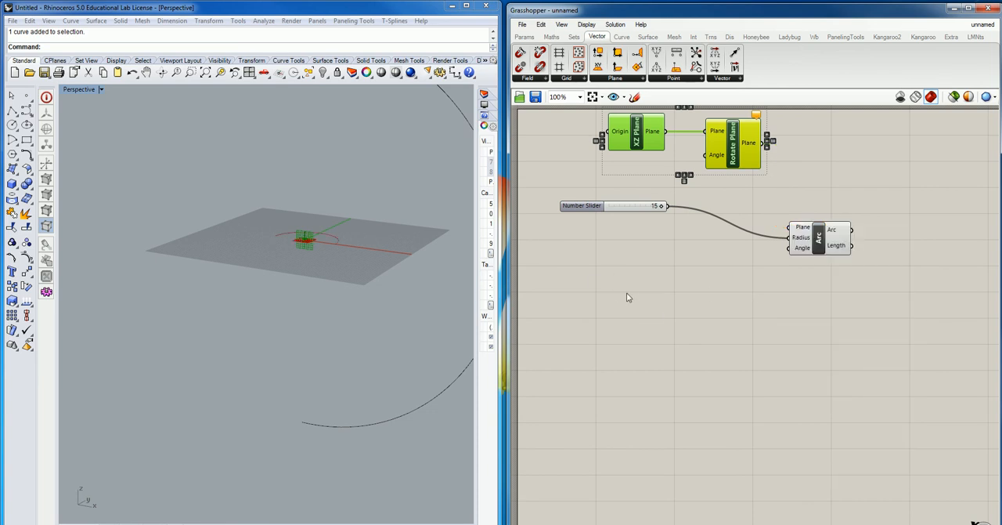
click(197, 192)
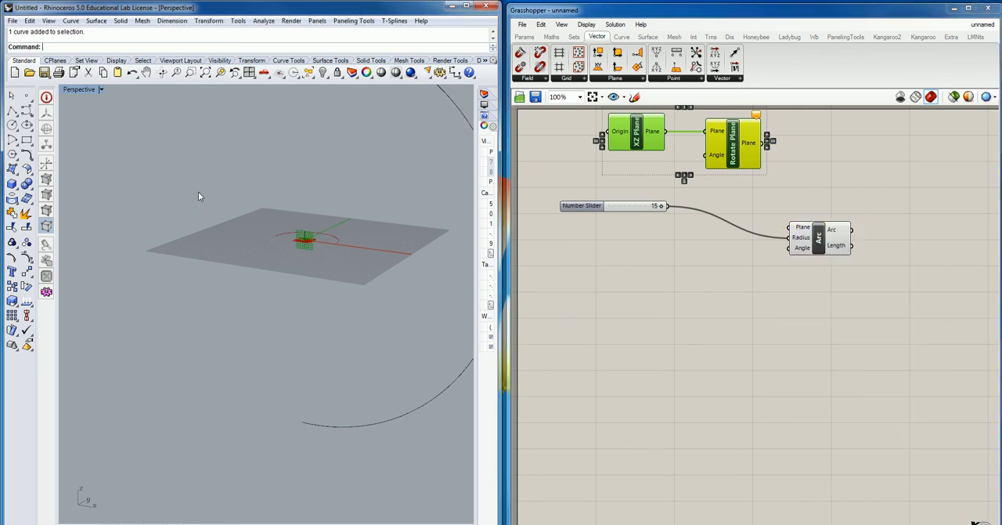
scroll(219, 183, down, 6)
shift+right_drag(320, 215, 340, 267)
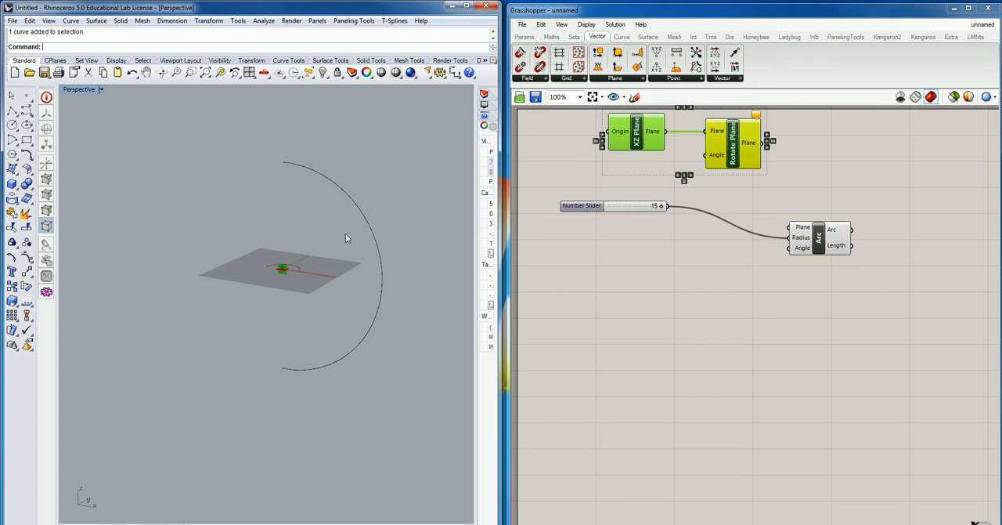
click(679, 139)
drag(679, 140, 778, 228)
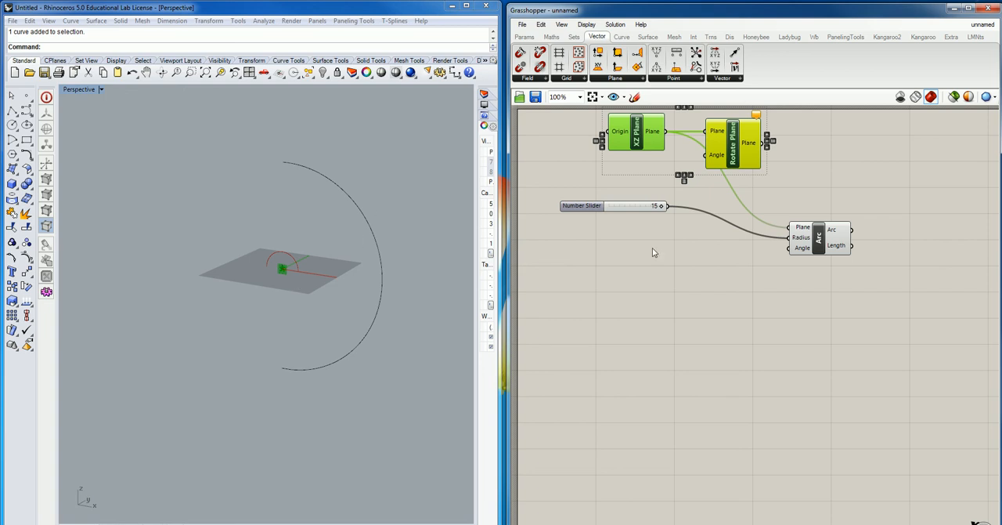
- Add a Panel containing 90 below the XZ Plane component and shrink it to fit above the Number Slider
double_click(609, 186)
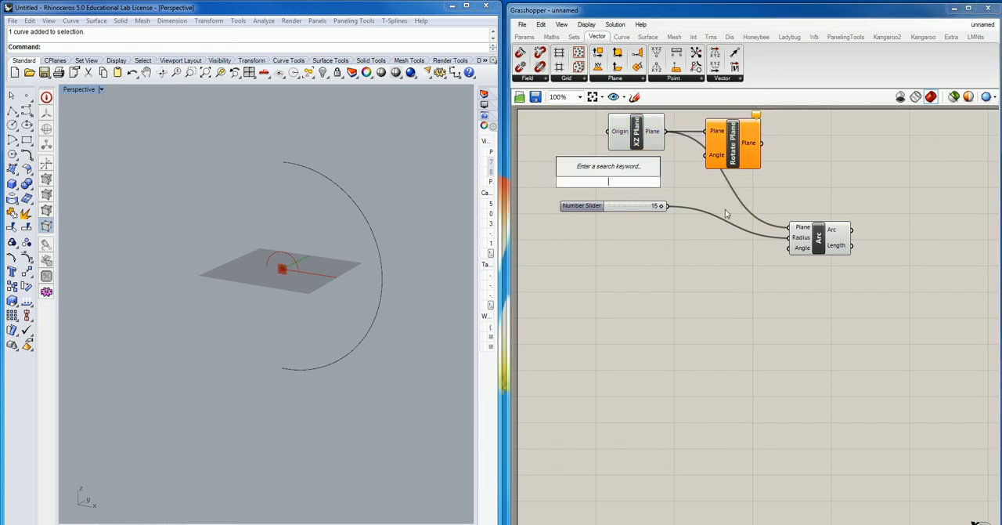
text(pan)
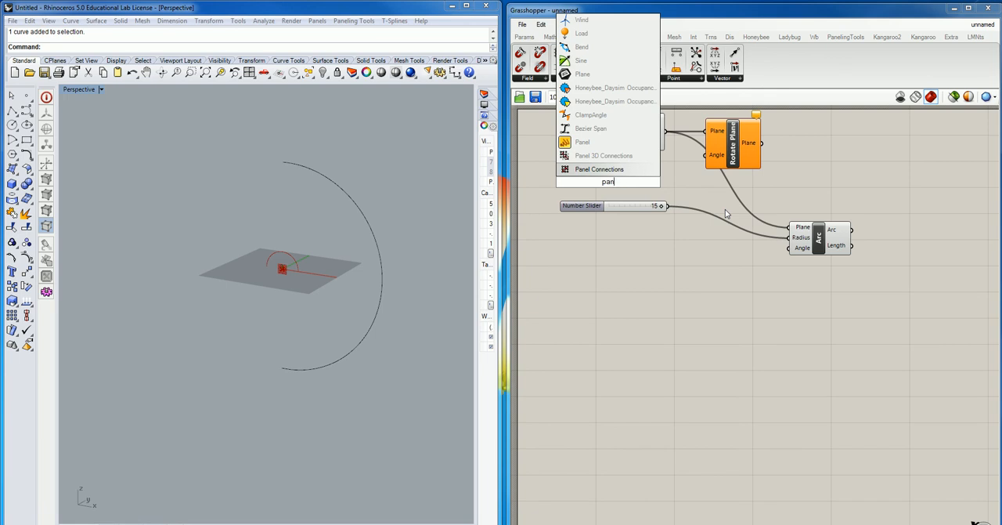
click(583, 142)
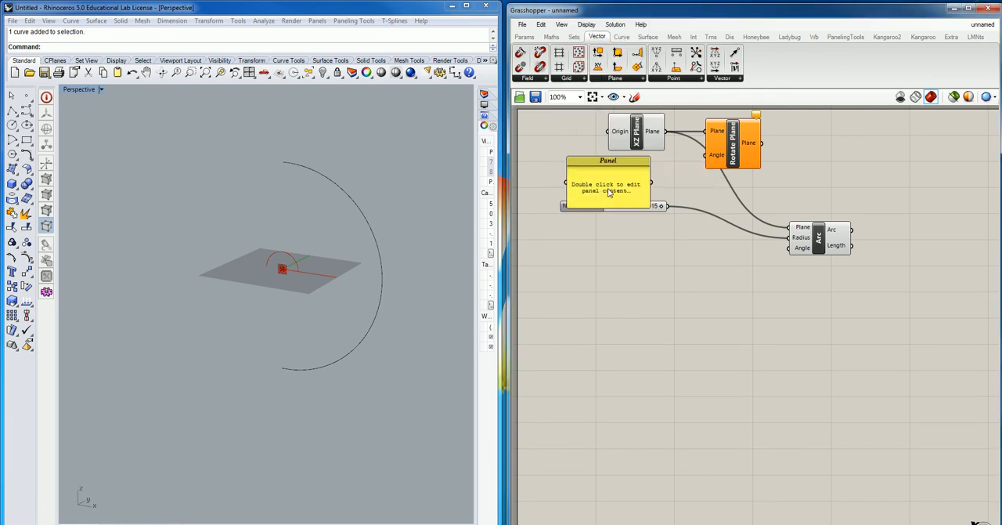
text(90)
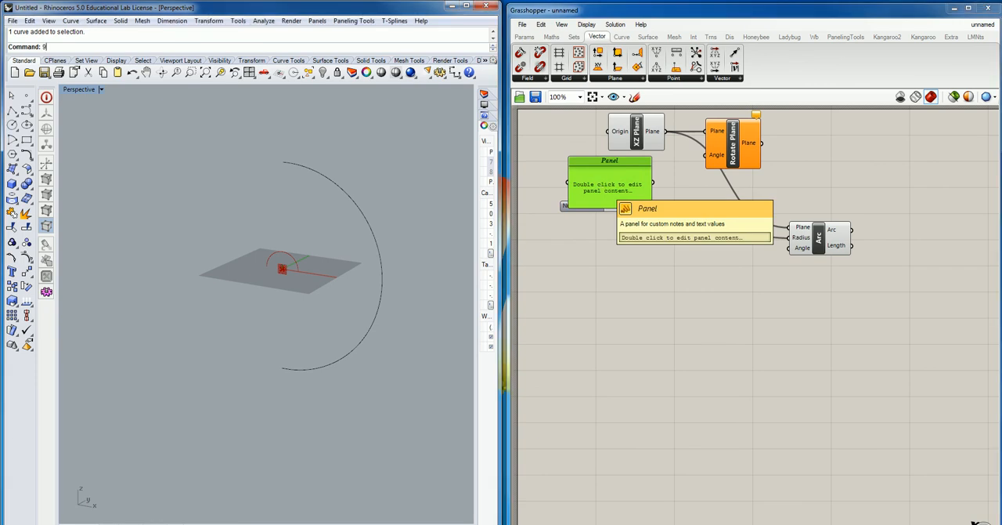
double_click(602, 184)
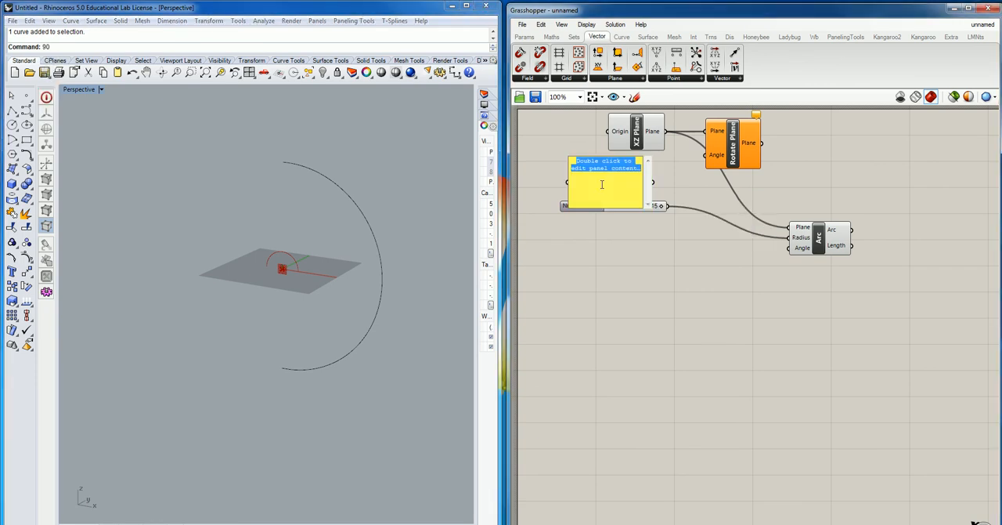
text(90)
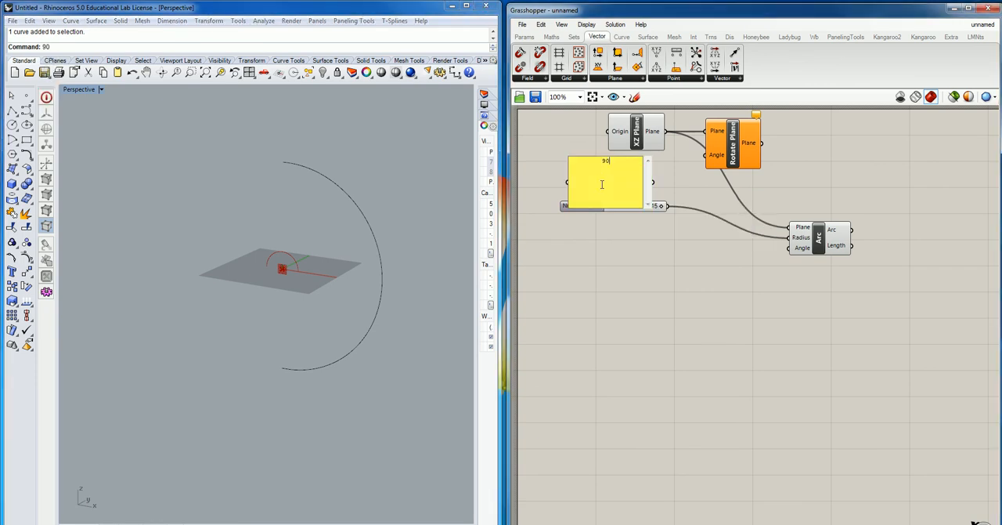
click(686, 188)
drag(638, 184, 600, 176)
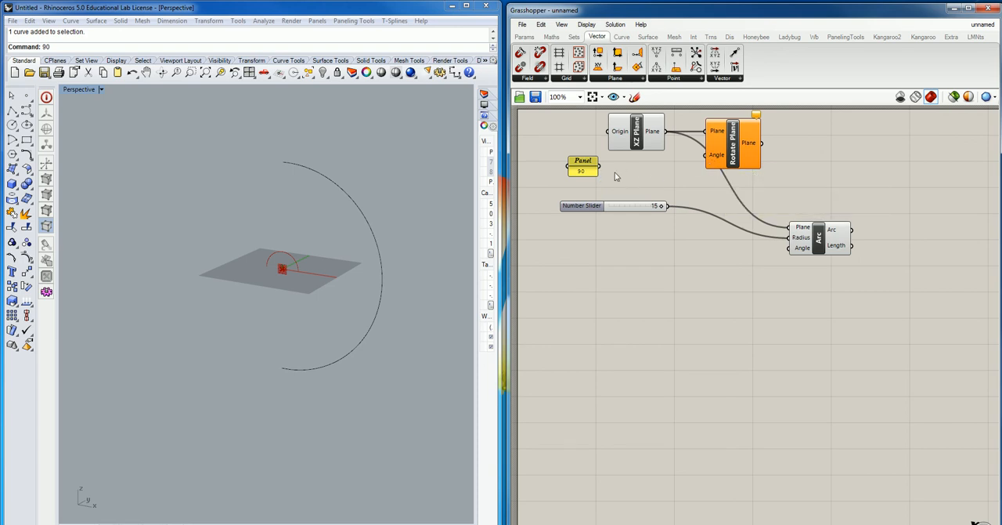
- Connect the panel to Rotate Plane's Angle input and inspect the plane's rotation in the Perspective viewport
drag(600, 166, 701, 160)
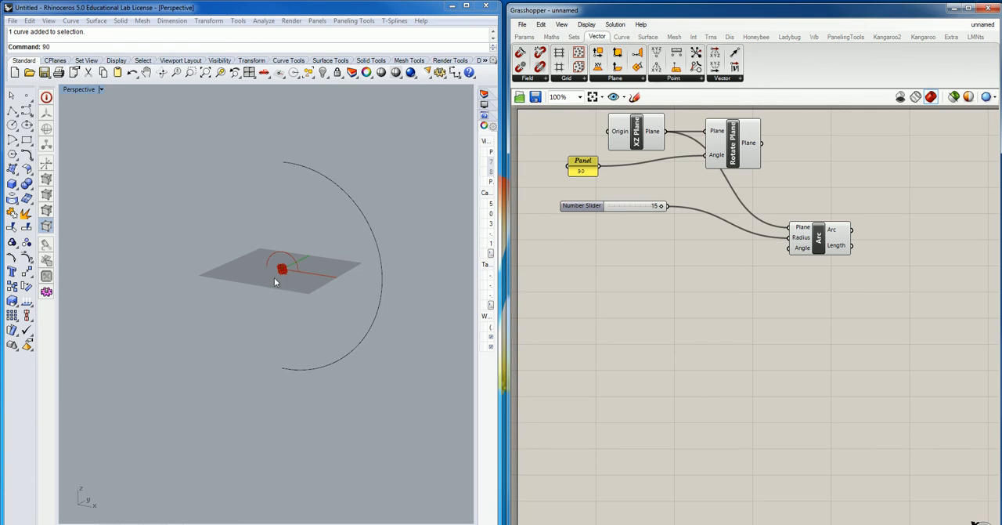
scroll(279, 275, up, 5)
scroll(281, 274, up, 2)
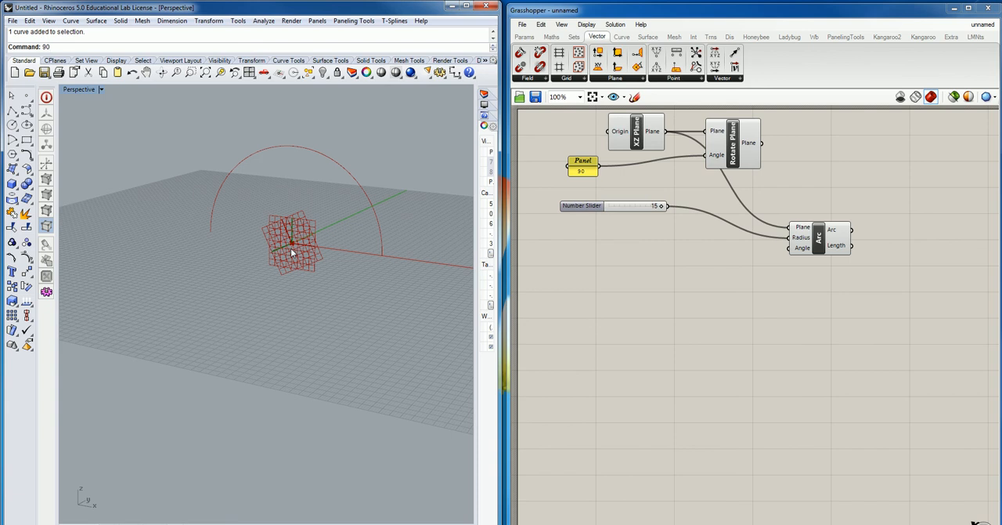
scroll(291, 248, down, 5)
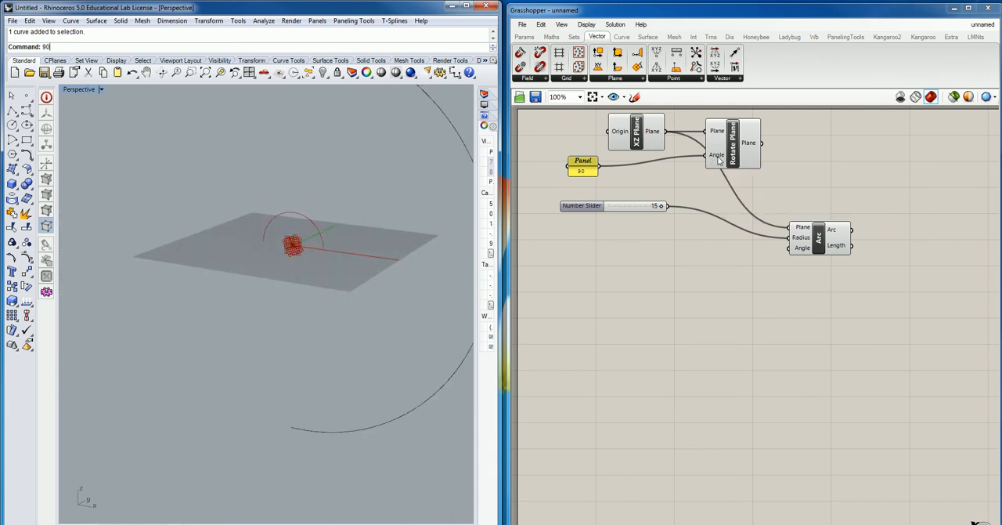
- Add a Radians component between the panel and Rotate Plane, and connect the panel to its Degrees input
double_click(638, 182)
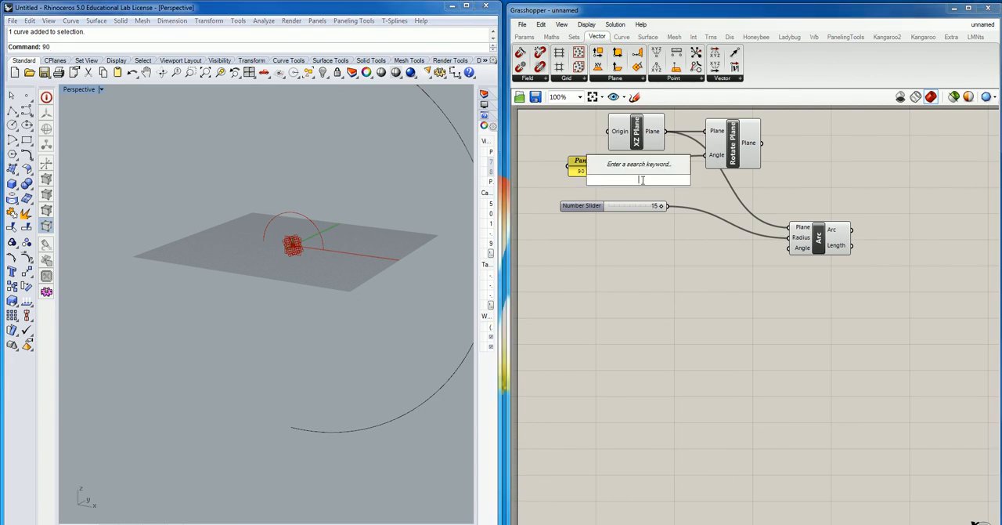
text(radia)
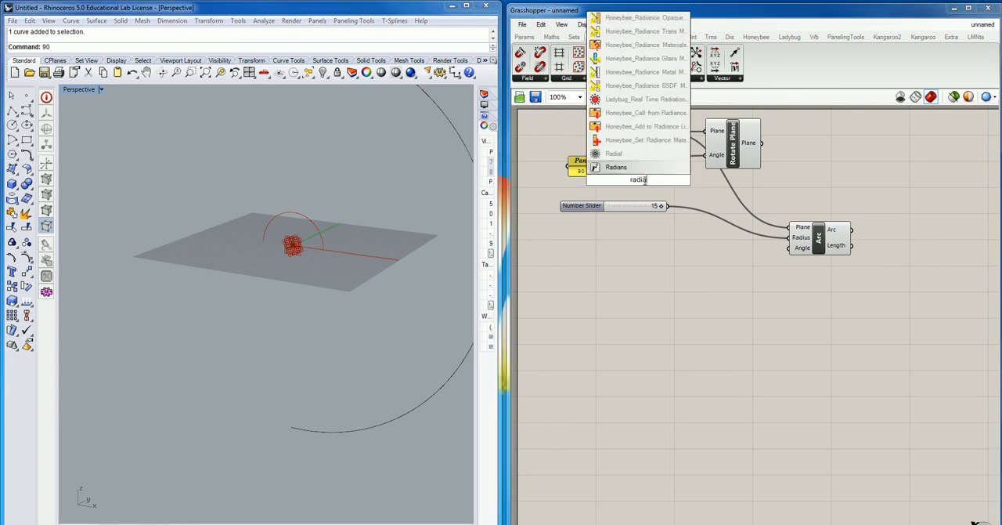
click(627, 167)
drag(581, 166, 605, 179)
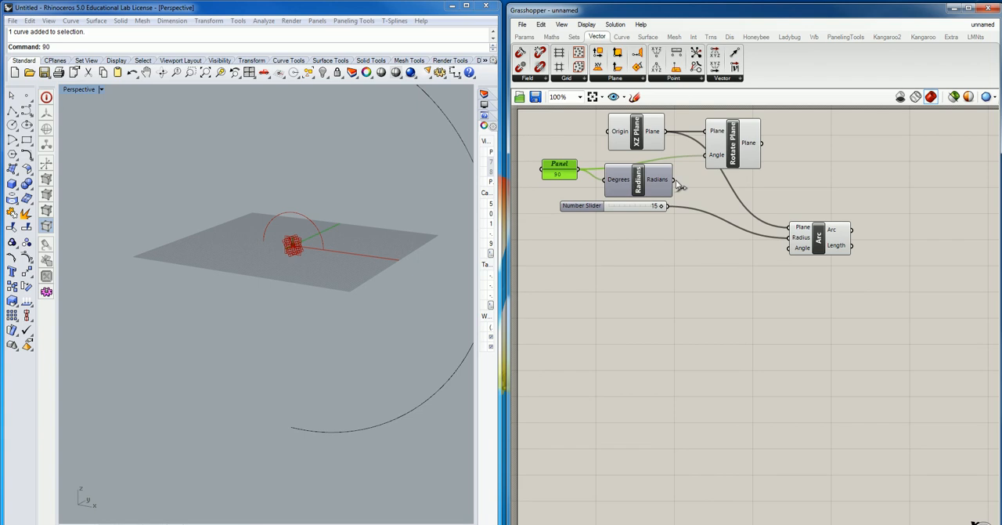
- Replace the panel with the Radians output on Rotate Plane's Angle input, and connect Rotate Plane's output to the Arc's Plane input
click(713, 161)
right_click(715, 158)
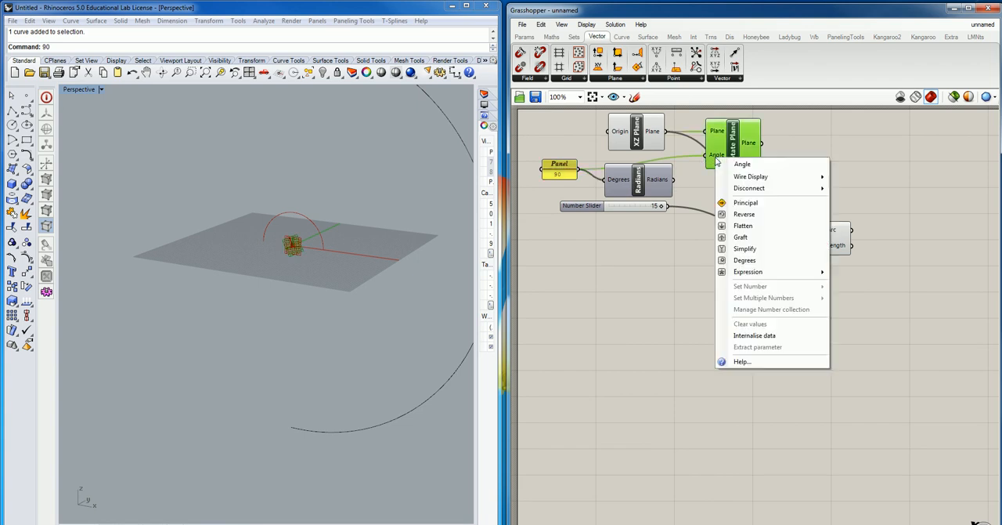
mouse_move(756, 190)
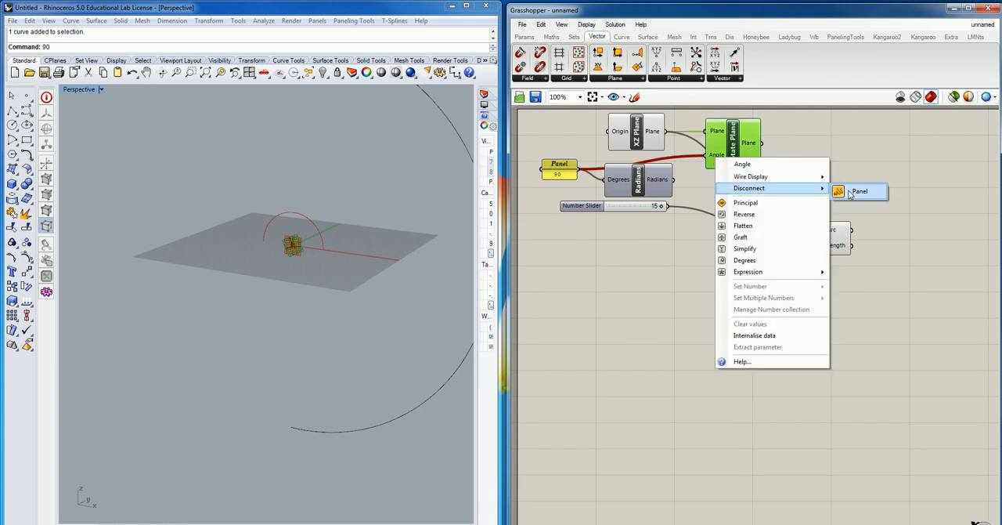
click(849, 194)
drag(672, 179, 706, 155)
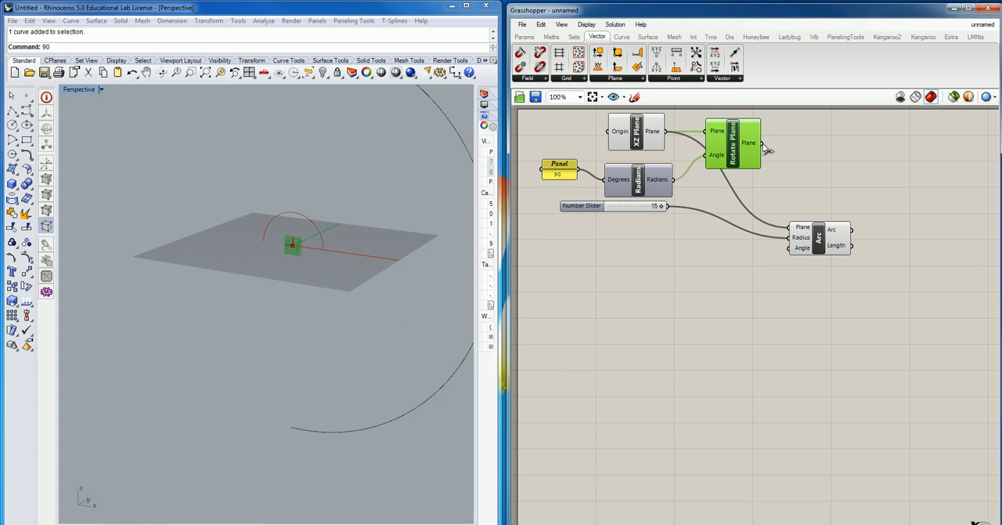
drag(765, 147, 788, 228)
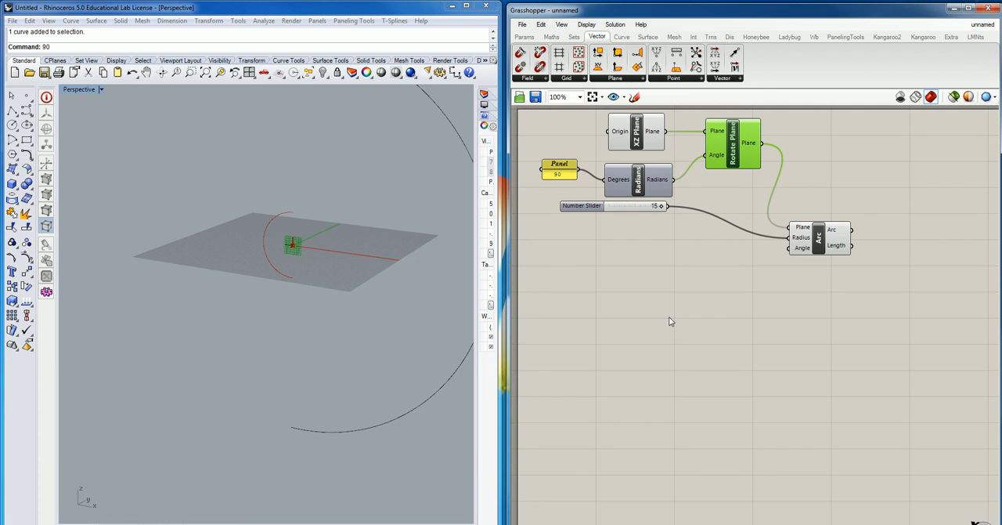
- Change the rotation angle in the panel to -90
double_click(558, 171)
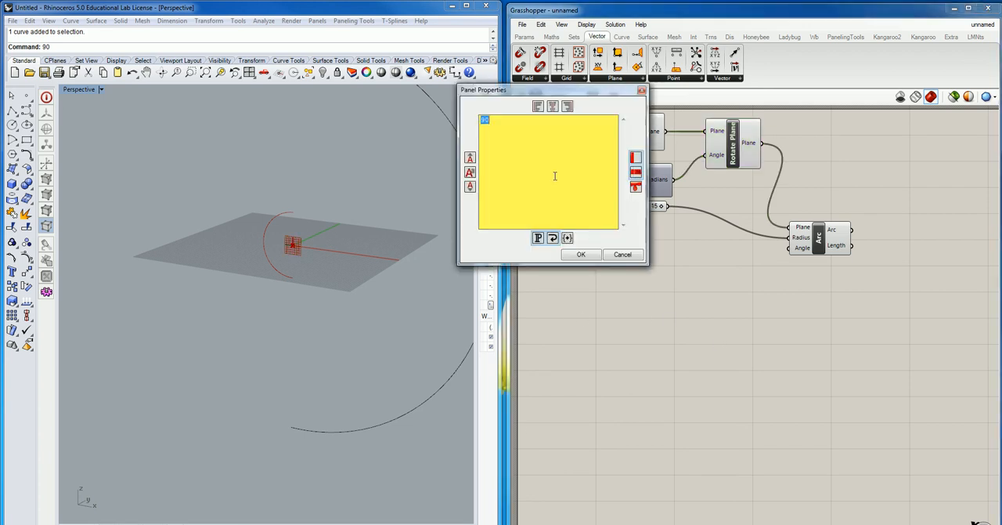
click(487, 127)
text(-)
click(577, 256)
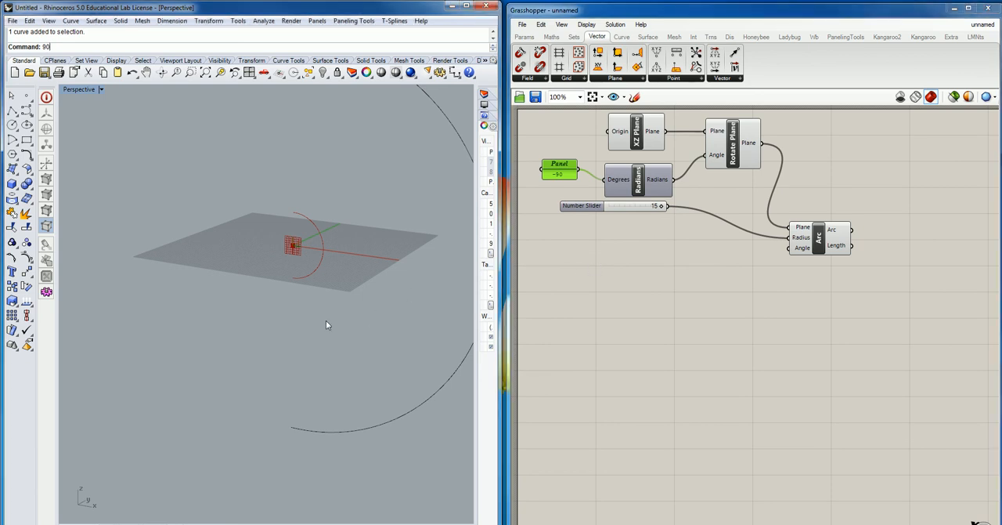
- Set the radius Number Slider's maximum to 100 and its value to 62
scroll(326, 324, down, 3)
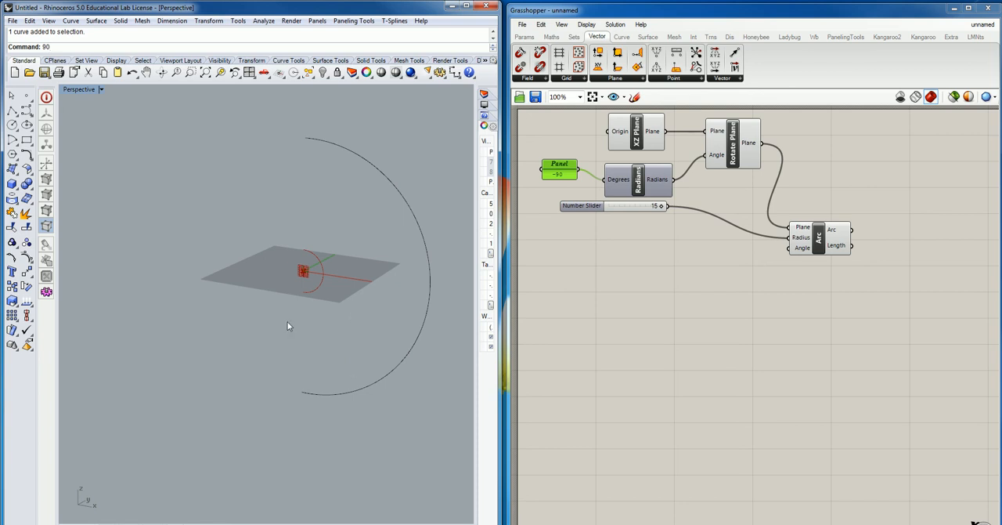
double_click(589, 205)
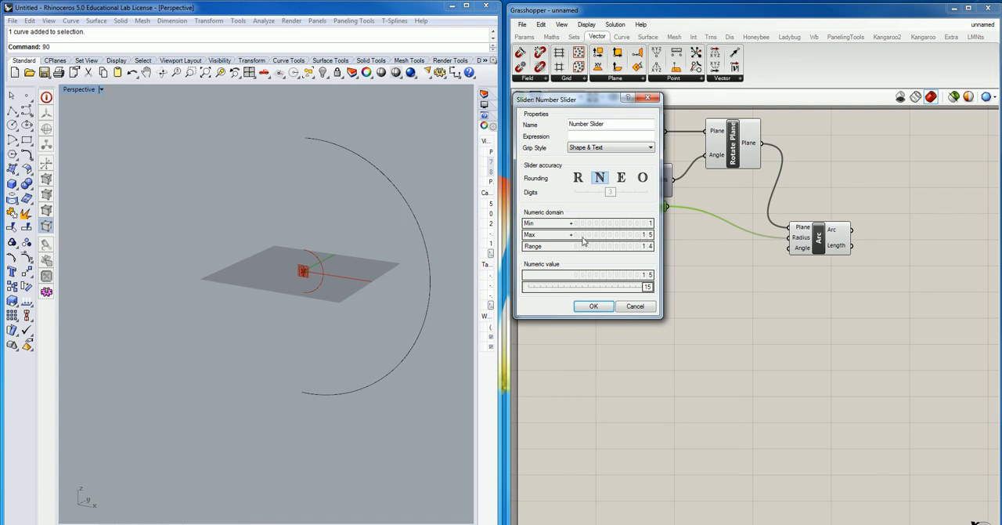
double_click(642, 235)
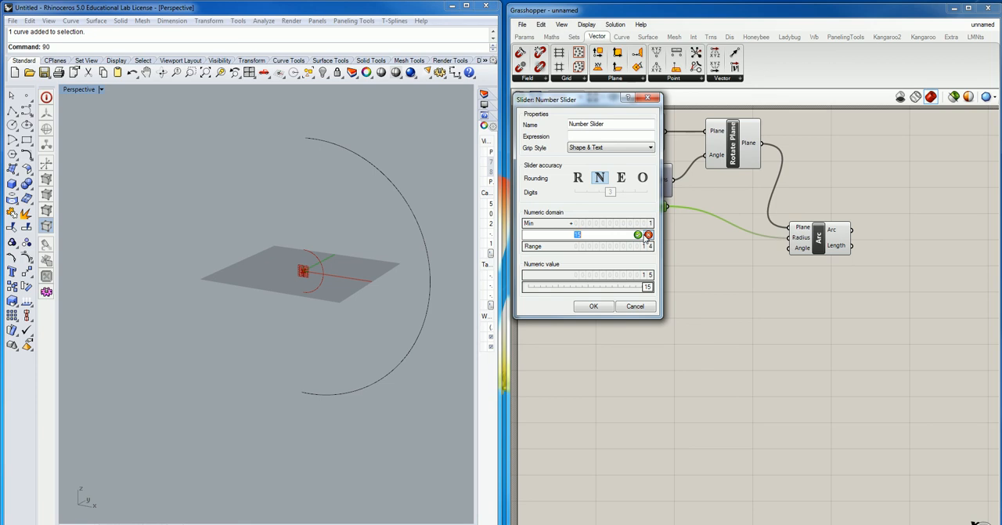
text(100)
click(638, 235)
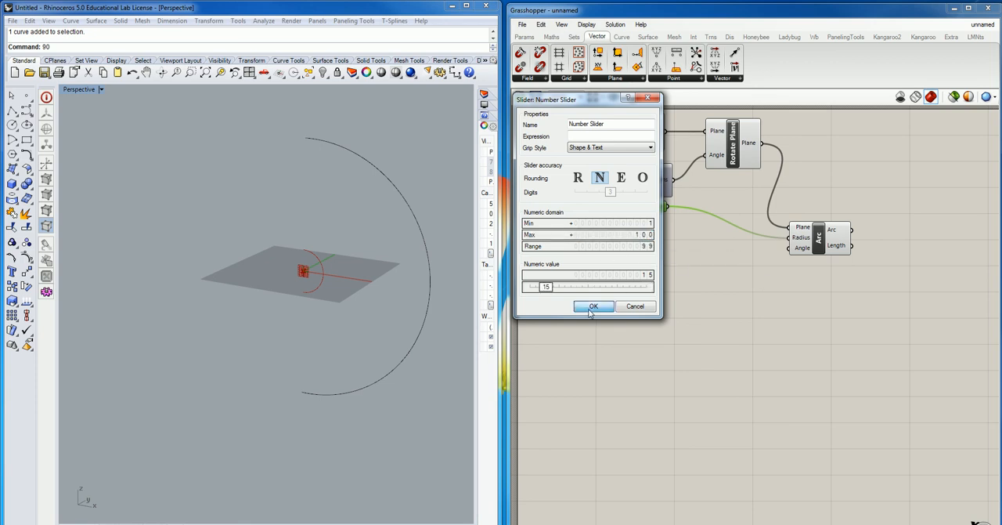
click(592, 306)
drag(618, 207, 640, 207)
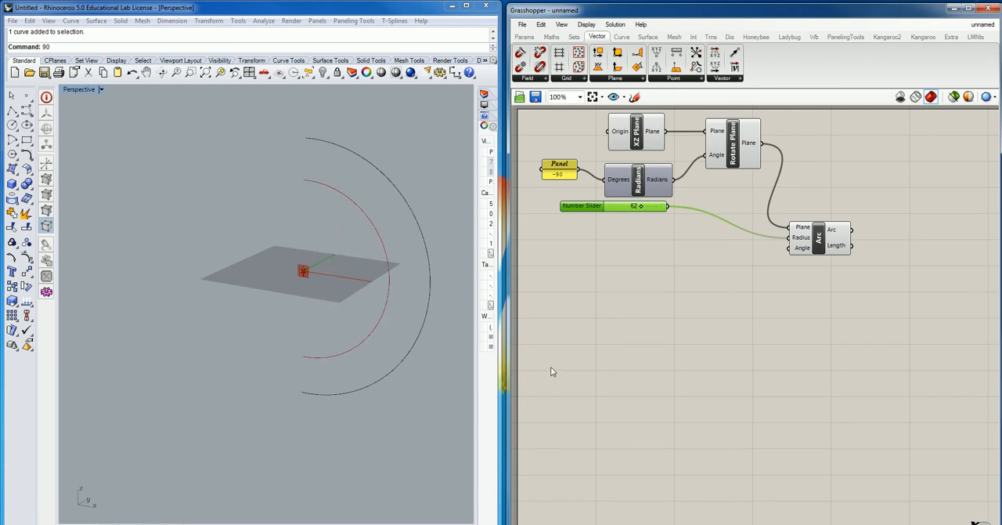
- Delete the original hand-drawn outer arc from the Rhino Perspective viewport, keeping the Grasshopper arc
click(390, 177)
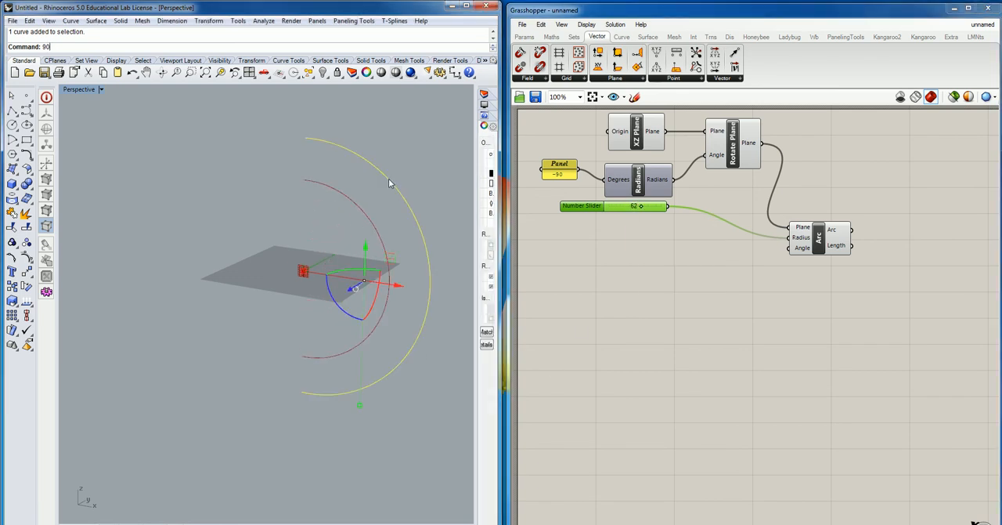
key(Delete)
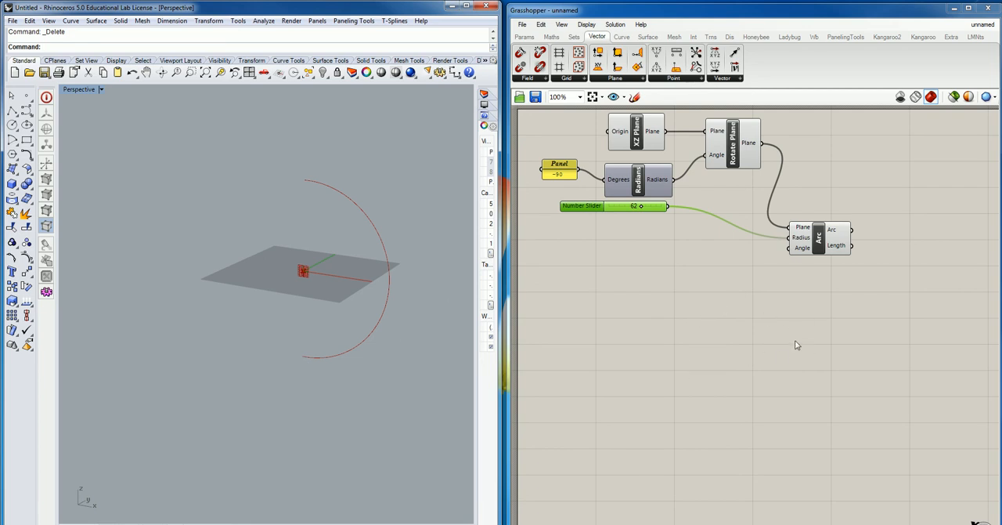
double_click(867, 326)
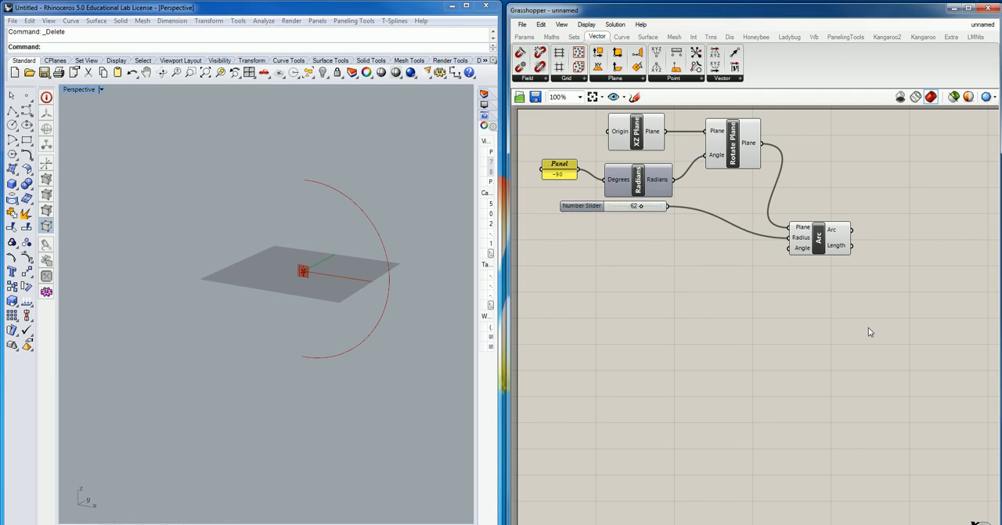
text(line)
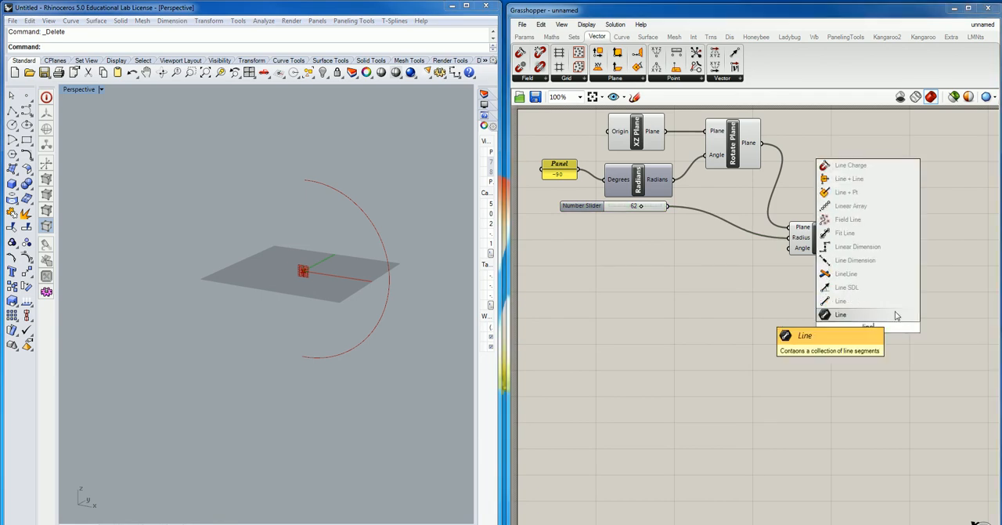
click(896, 313)
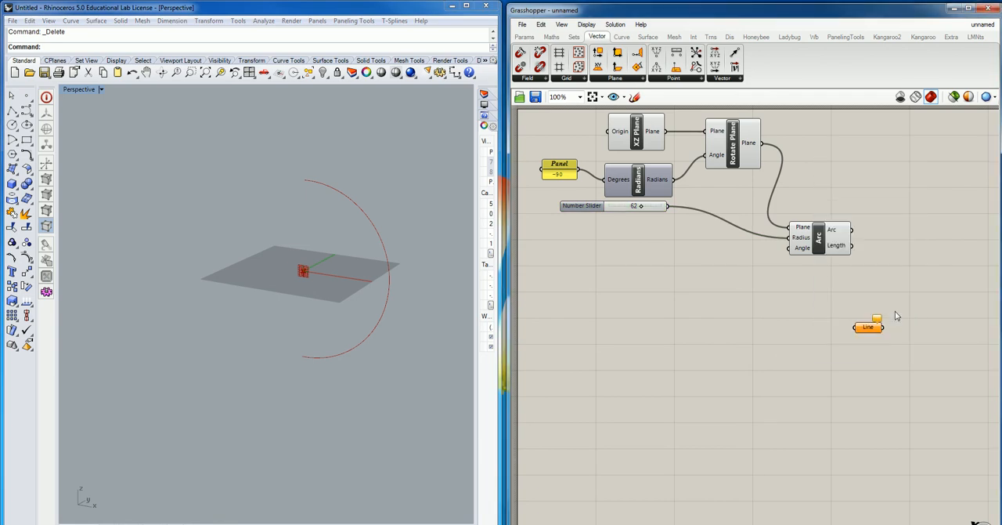
key(Delete)
- Add a Line component with Start Point and End Point inputs to the Grasshopper canvas and place it just right of the Arc component
double_click(854, 338)
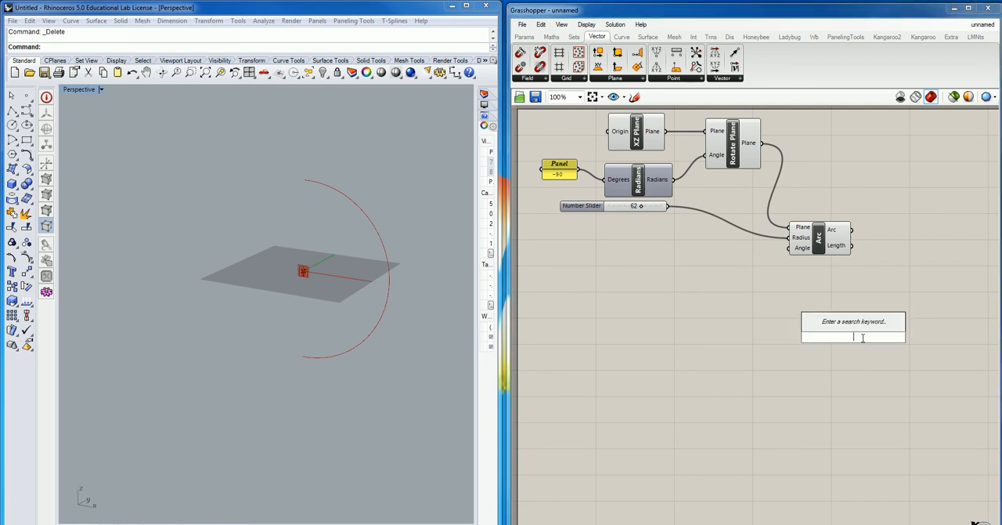
text(line)
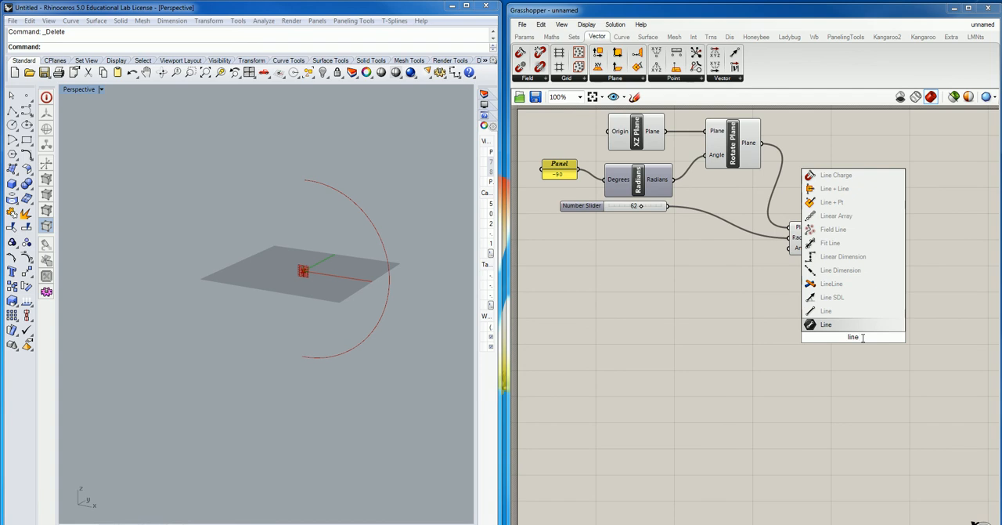
key(Return)
drag(859, 337, 885, 323)
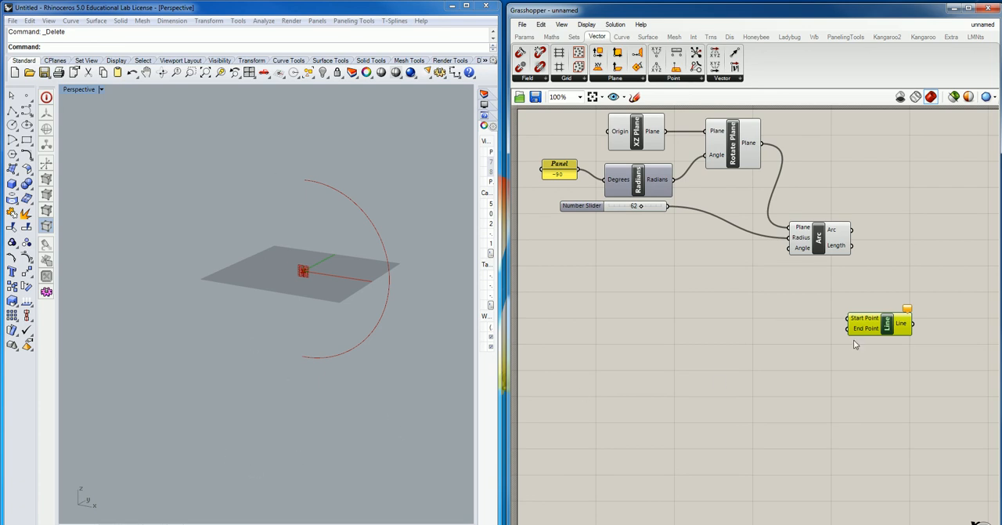
drag(885, 323, 948, 211)
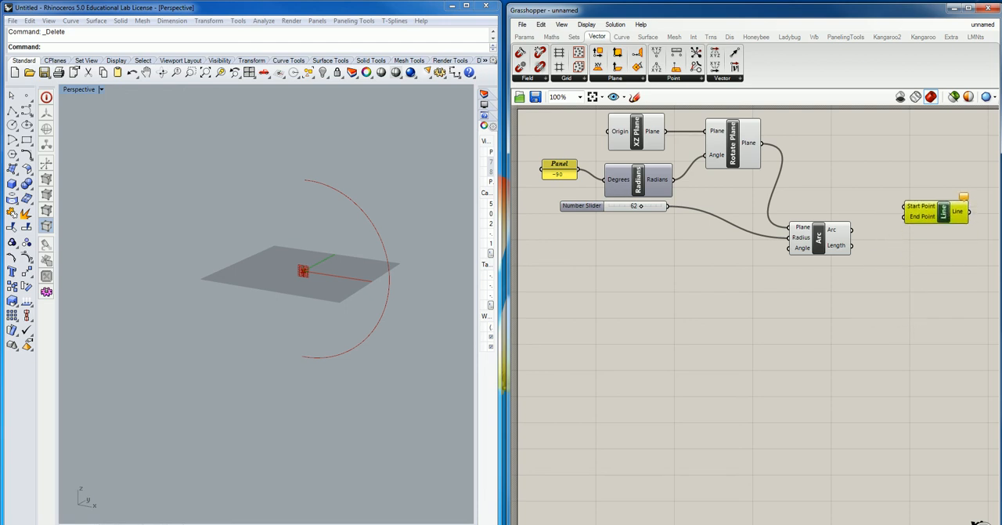